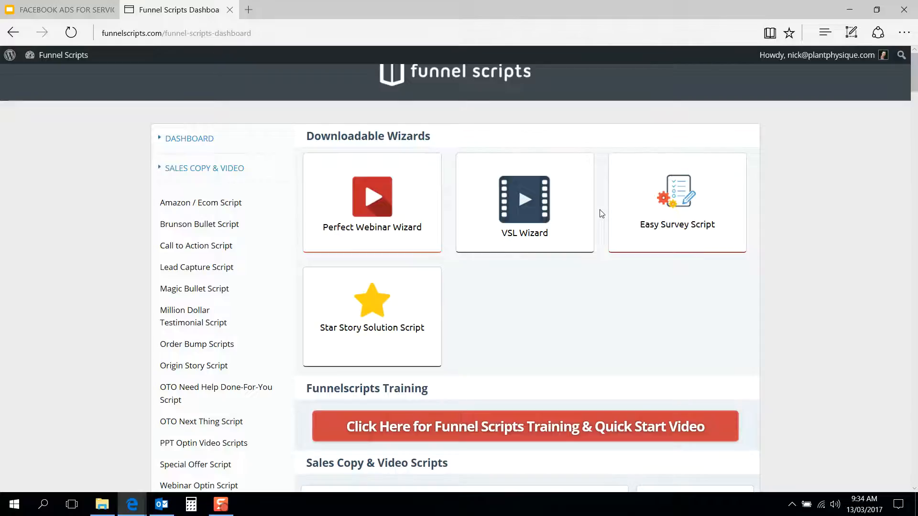
# Step: Look through the dashboard's script categories, including sales copy, advertising, content creation, email, titles and sales letter scripts
pyautogui.scroll(-1, 590, 267)
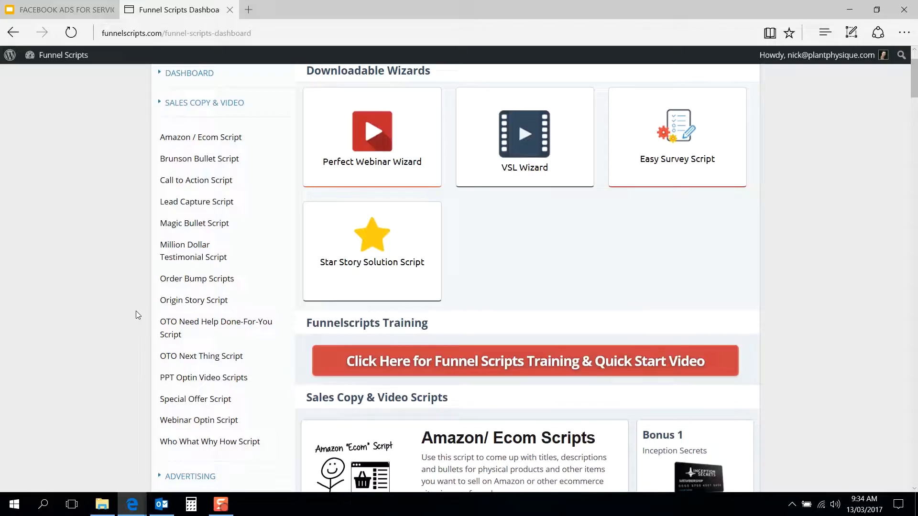
pyautogui.scroll(1, 136, 311)
pyautogui.scroll(-2, 135, 311)
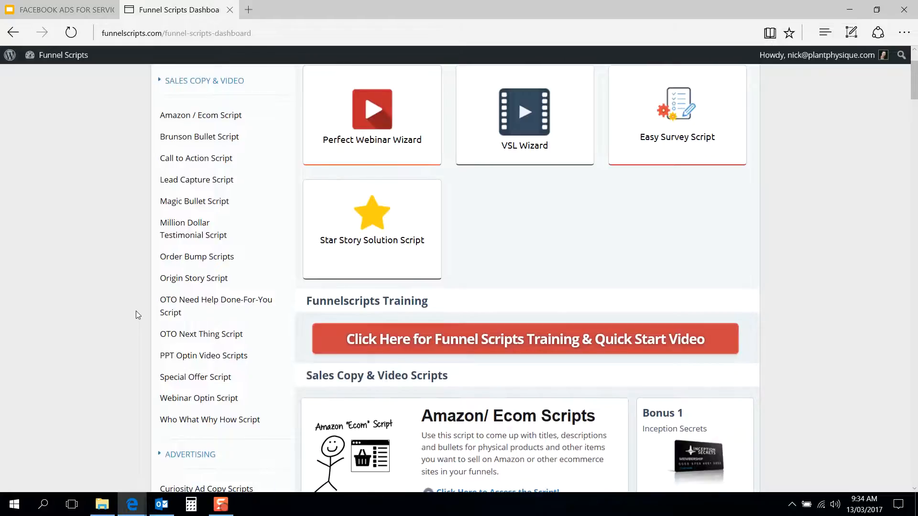
pyautogui.scroll(-3, 135, 311)
pyautogui.scroll(-1, 136, 311)
pyautogui.scroll(-2, 136, 310)
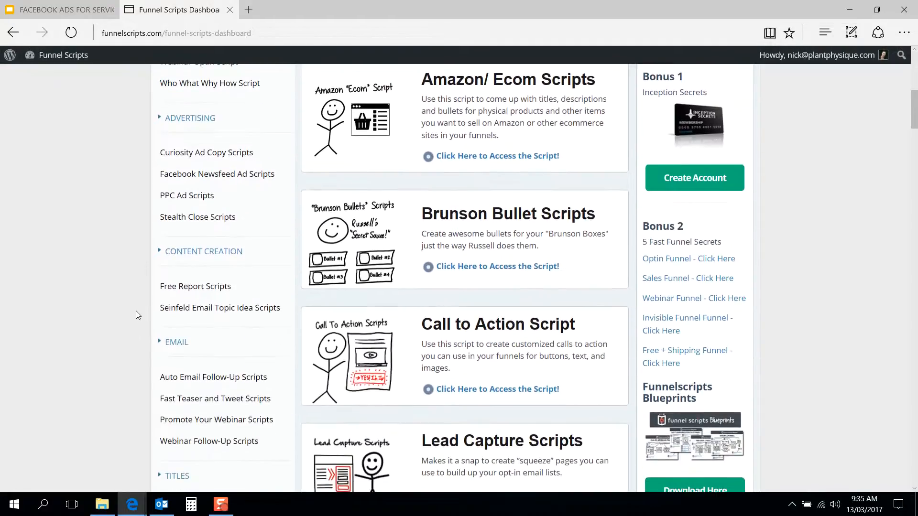
pyautogui.scroll(-1, 135, 311)
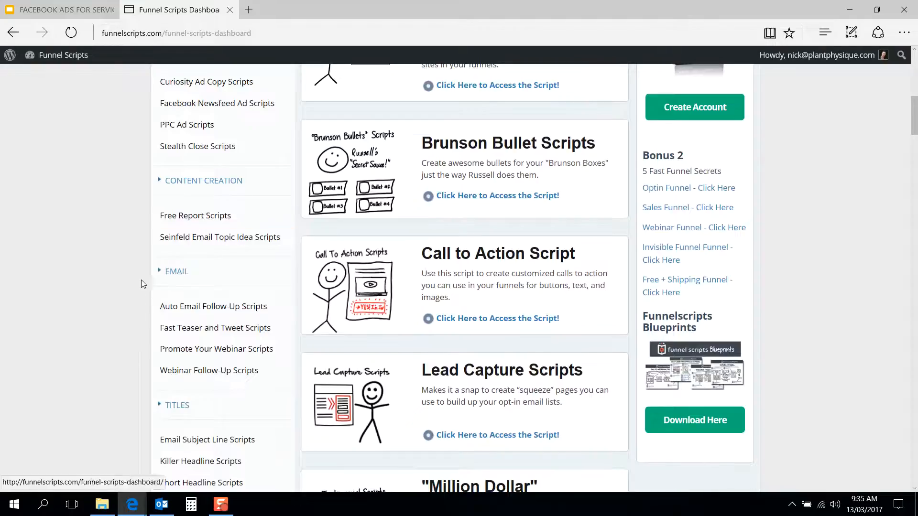
pyautogui.scroll(-1, 145, 280)
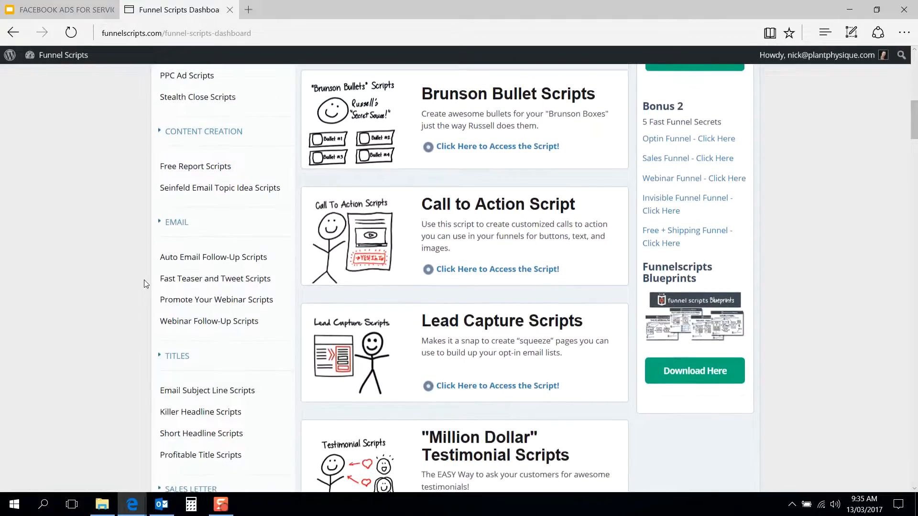
pyautogui.scroll(-1, 144, 280)
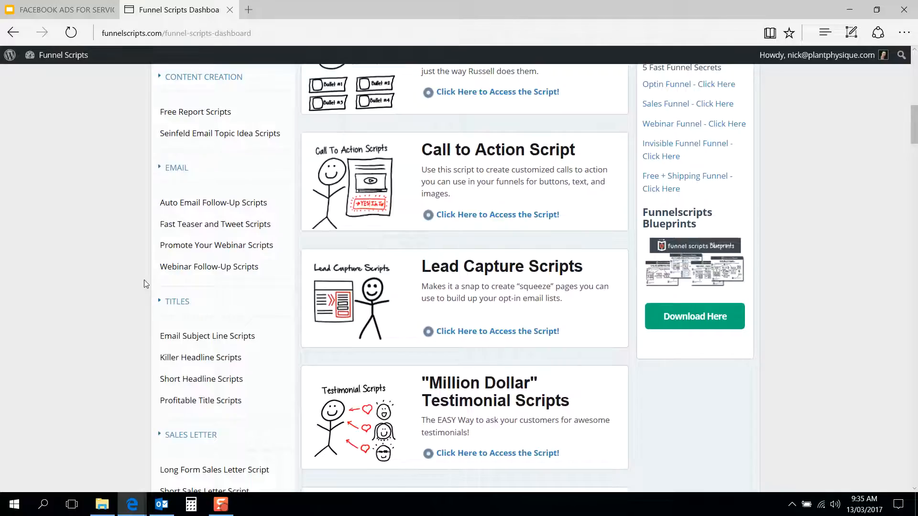
pyautogui.scroll(6, 144, 282)
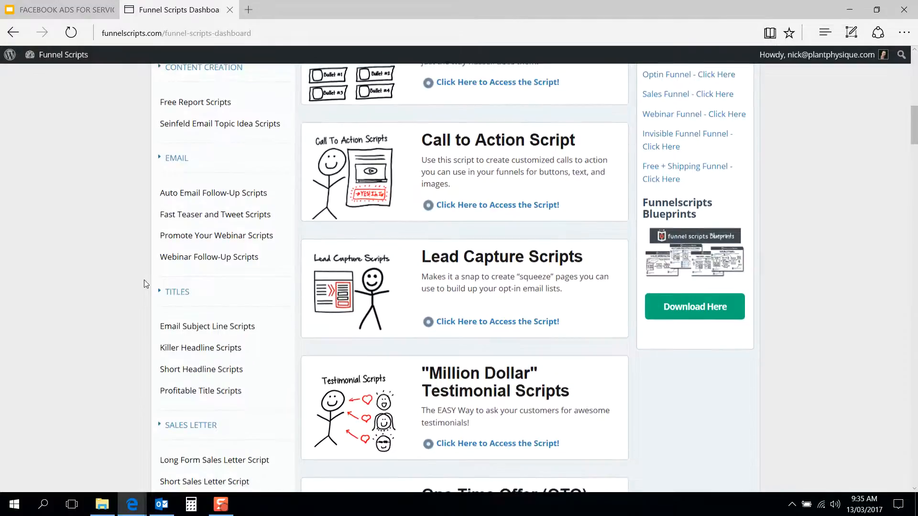
pyautogui.scroll(-5, 146, 283)
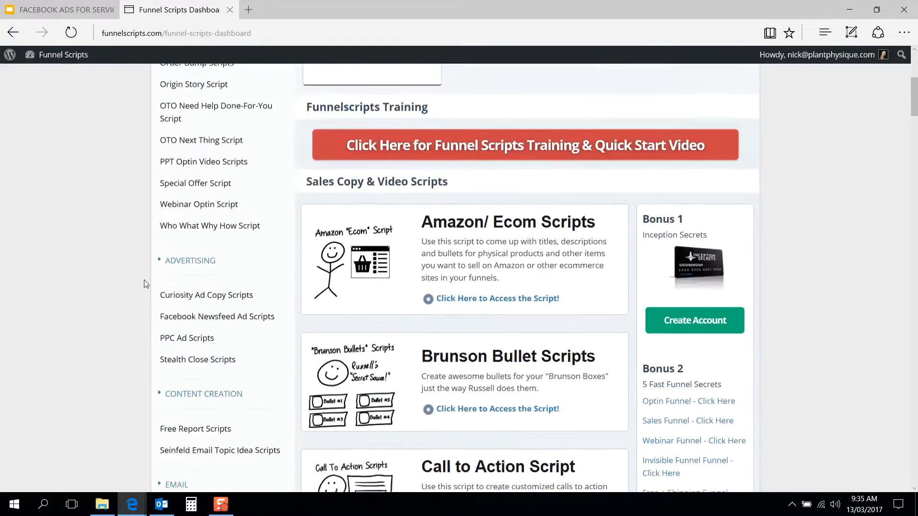
pyautogui.scroll(-1, 145, 284)
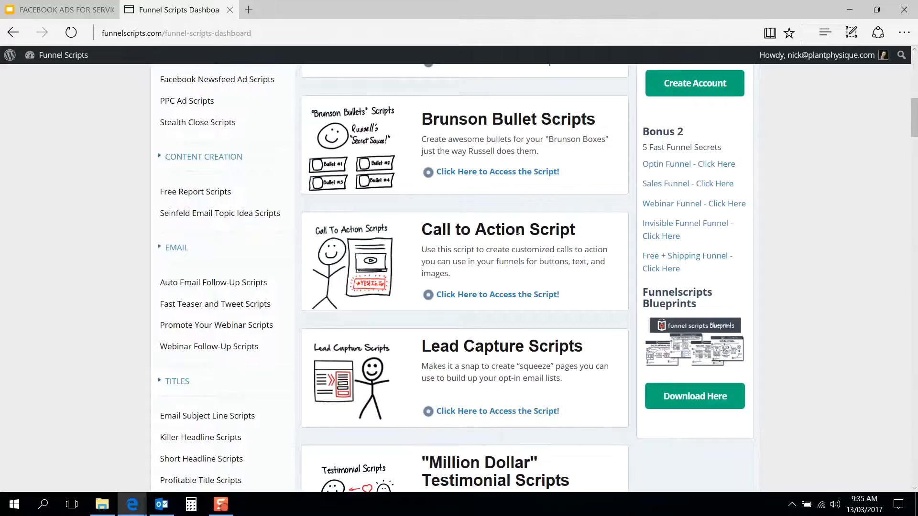
# Step: Open the Call to Action Script from the dashboard and go to its questionnaire form
pyautogui.click(481, 295)
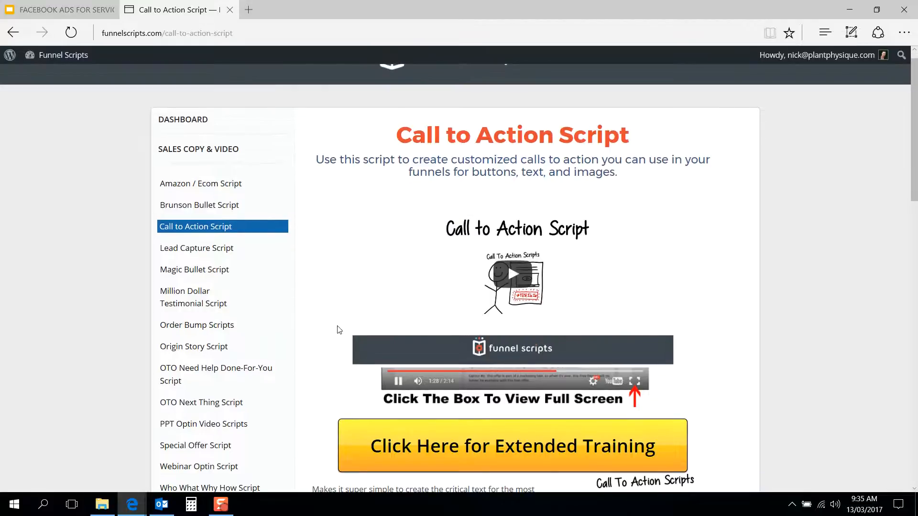
pyautogui.scroll(-4, 339, 329)
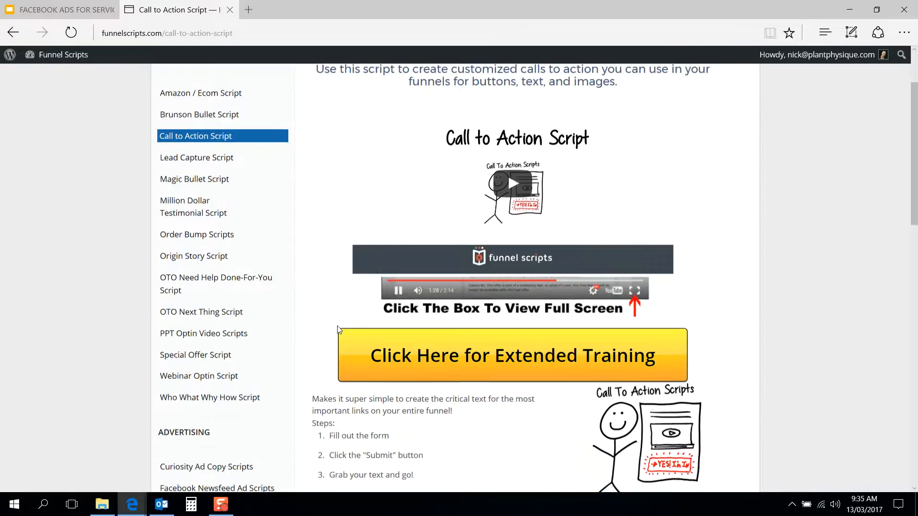
pyautogui.scroll(-5, 338, 330)
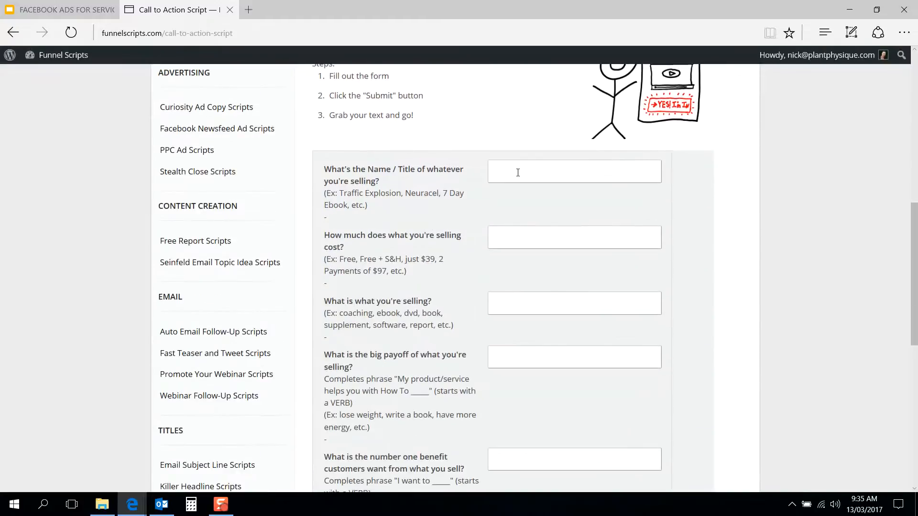
# Step: Enter "21 Day Rapid Fat Loss Program" as the name of what is being sold
pyautogui.click(517, 172)
pyautogui.scroll(3, 720, 200)
pyautogui.scroll(-3, 720, 200)
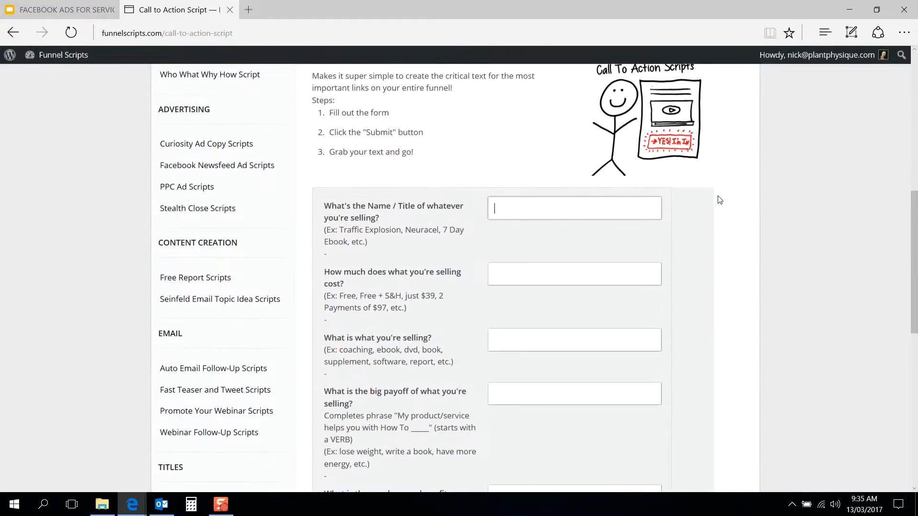
pyautogui.scroll(3, 734, 217)
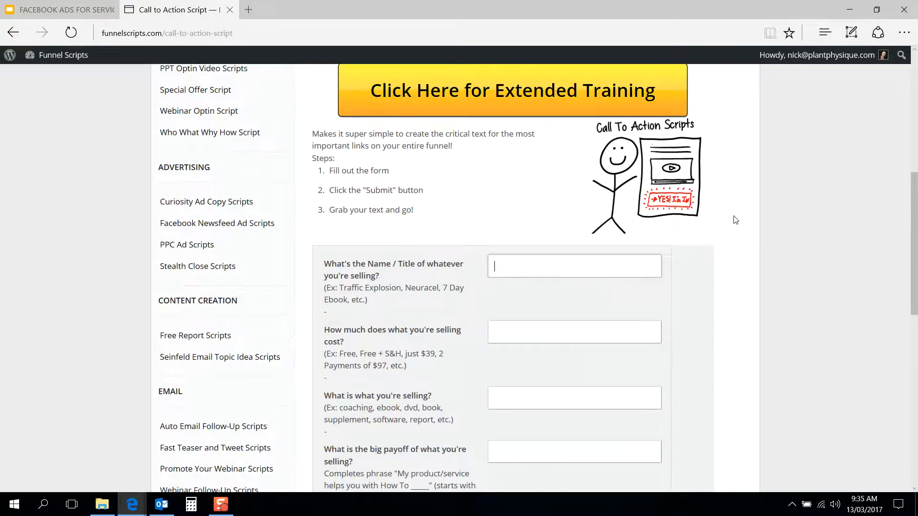
pyautogui.write('21 Day Rapid Fat Loss Program')
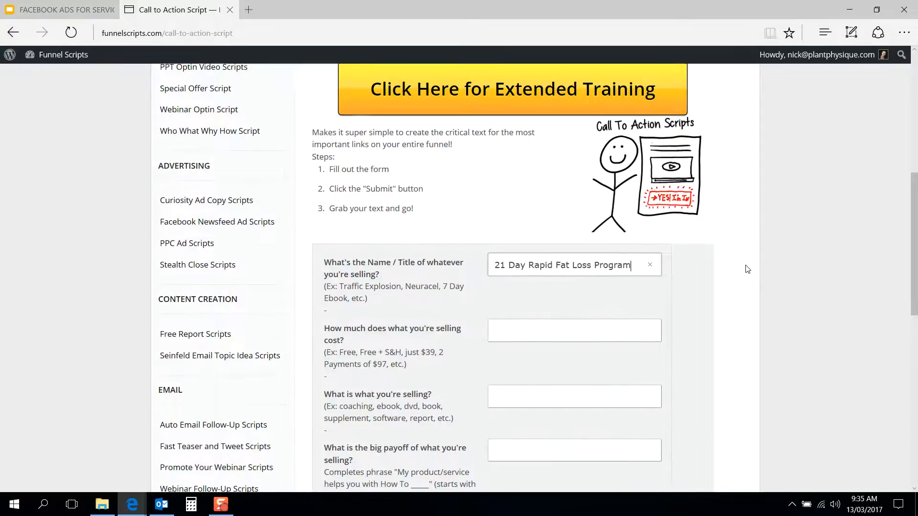
# Step: Enter $97 as the cost of what is being sold
pyautogui.scroll(-1, 747, 269)
pyautogui.scroll(-1, 747, 269)
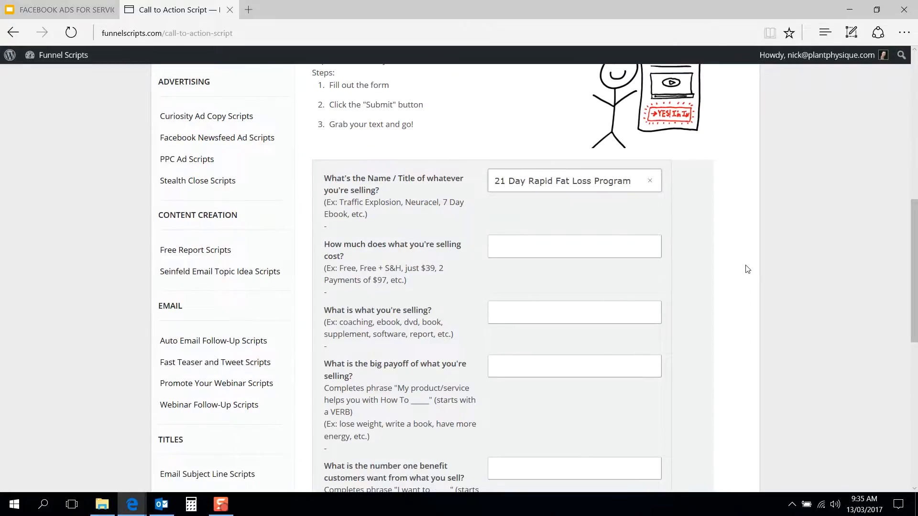
pyautogui.scroll(-1, 747, 270)
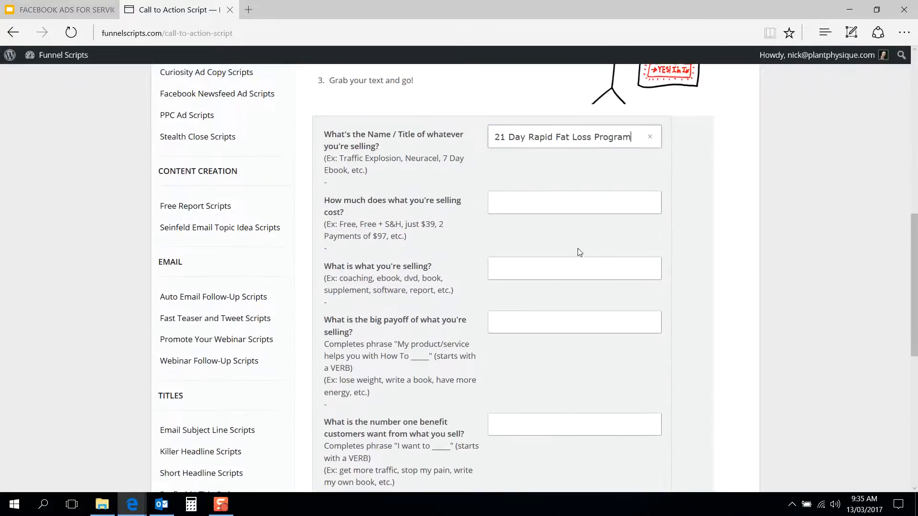
pyautogui.click(597, 201)
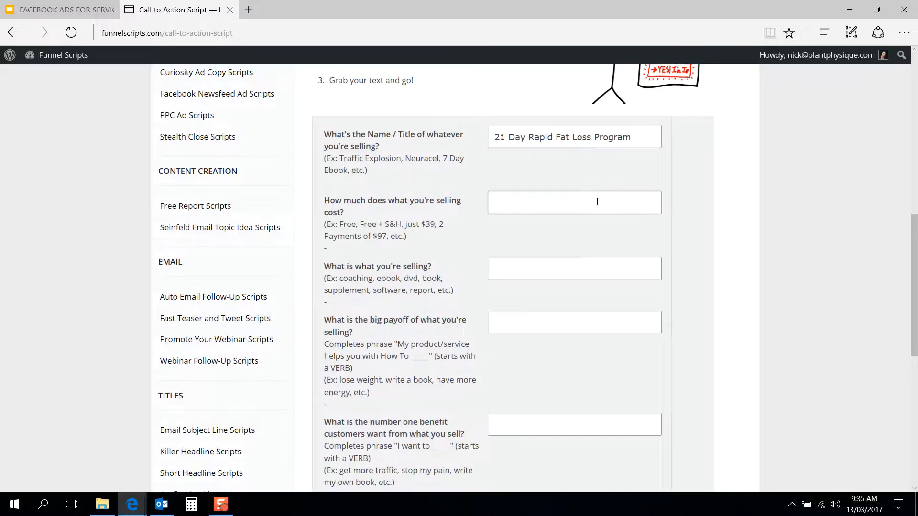
pyautogui.write('$97')
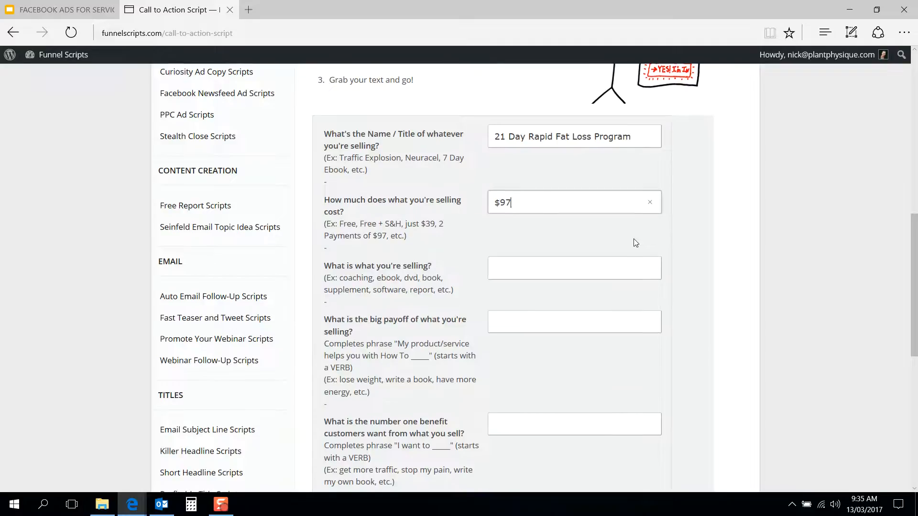
# Step: Enter "challenge" as the type of product being sold and check the example answers beside it
pyautogui.scroll(-1, 636, 243)
pyautogui.click(575, 219)
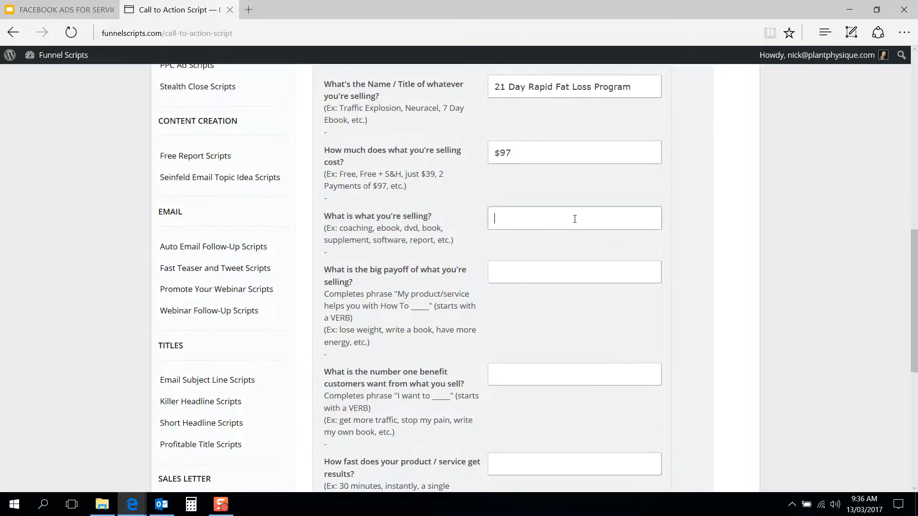
pyautogui.scroll(1, 674, 235)
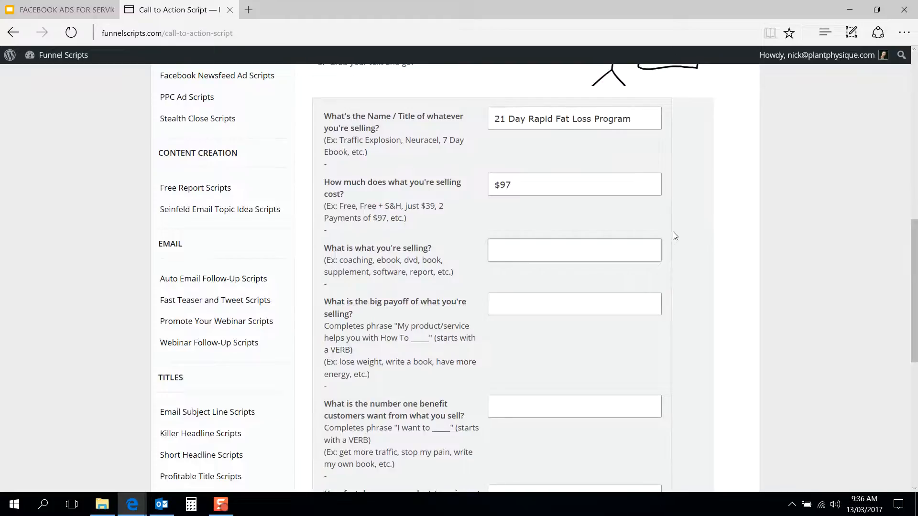
pyautogui.write('challenge')
pyautogui.scroll(-2, 684, 252)
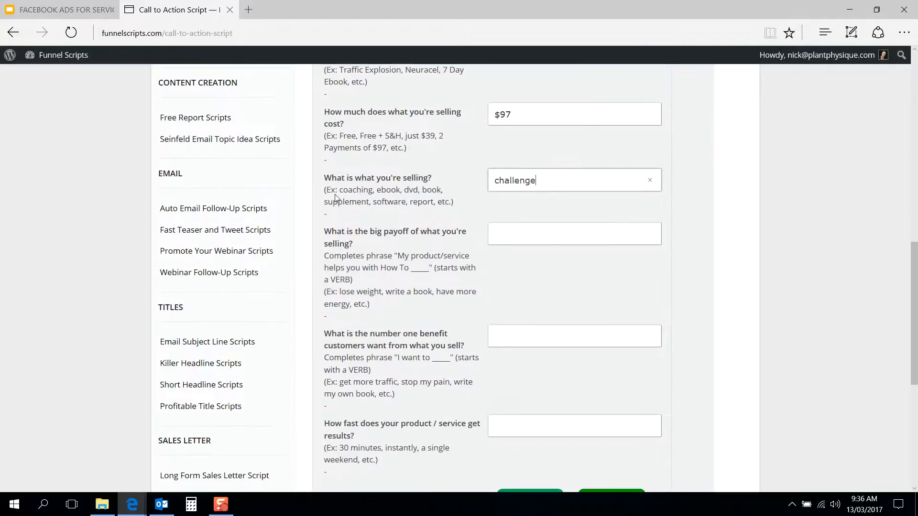
pyautogui.moveTo(342, 188); pyautogui.dragTo(406, 197)
pyautogui.click(405, 197)
# Step: Fill in "lose weight" as the big payoff and "drop a dress size" as the number one benefit customers want
pyautogui.scroll(-2, 670, 200)
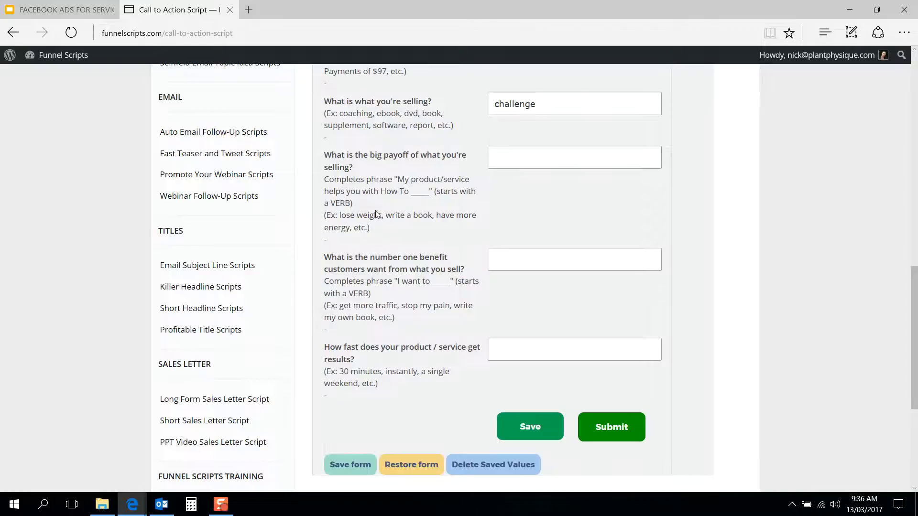
pyautogui.click(512, 158)
pyautogui.write('lose weight')
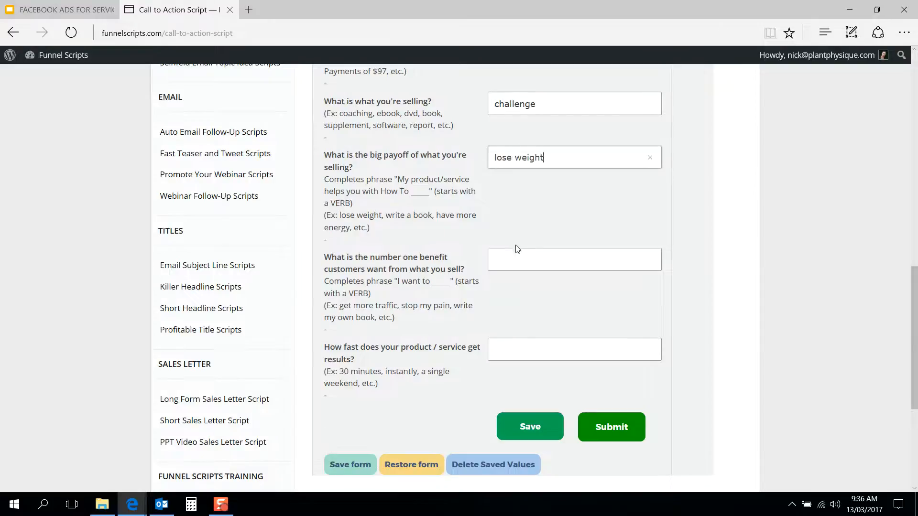
pyautogui.click(530, 260)
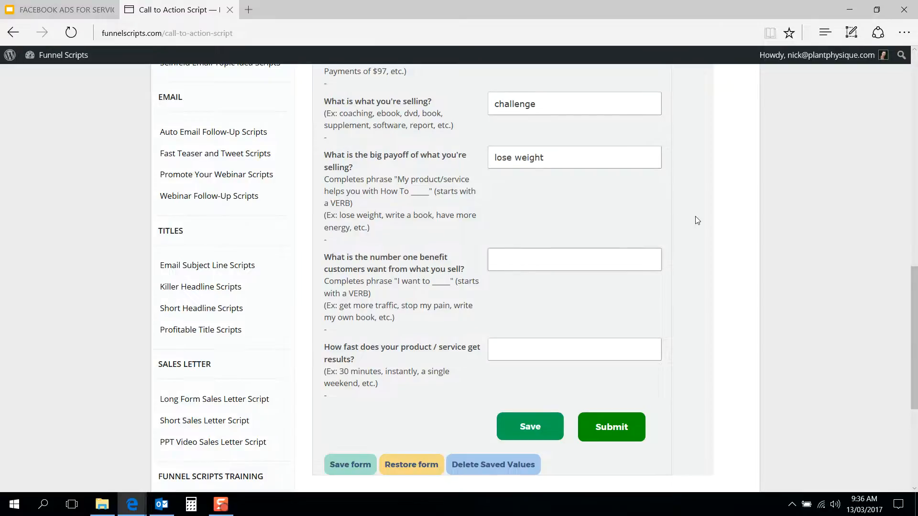
pyautogui.write('drop a dress size')
# Step: Enter "30 days" as how fast the product gets results
pyautogui.scroll(-1, 691, 299)
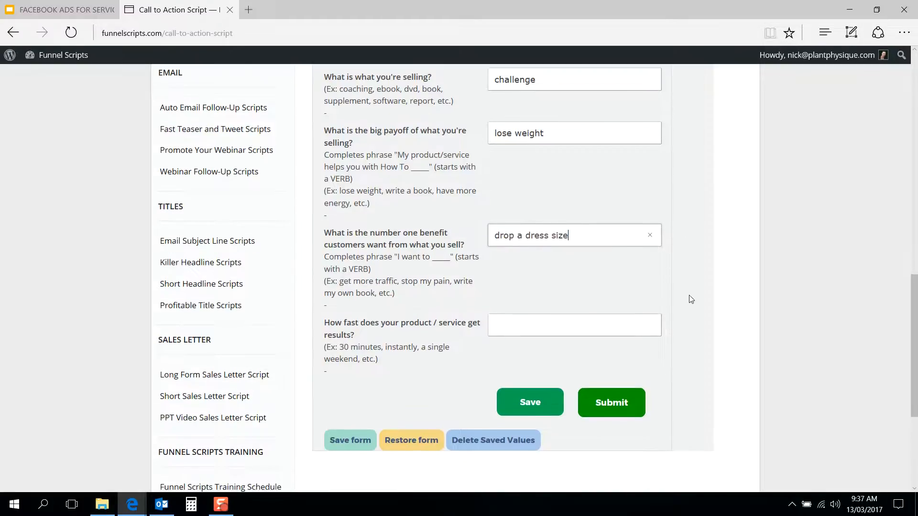
pyautogui.scroll(-1, 691, 299)
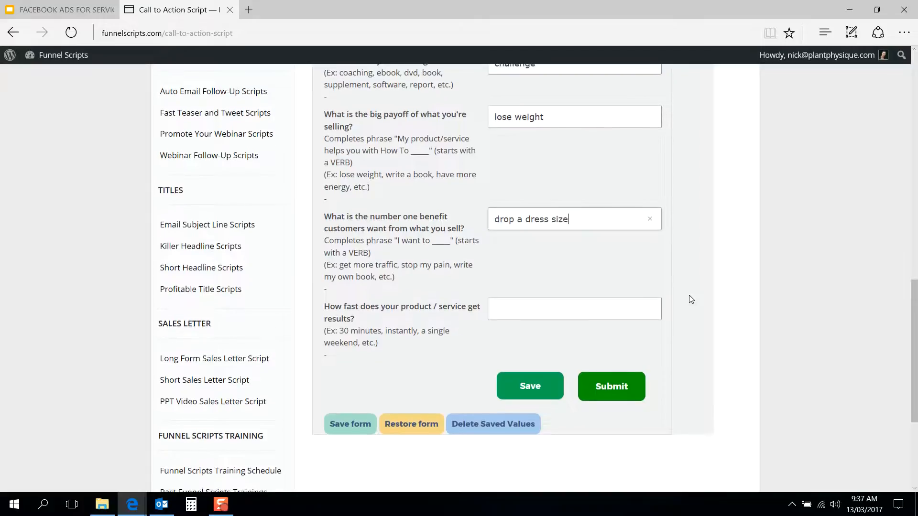
pyautogui.scroll(-1, 691, 299)
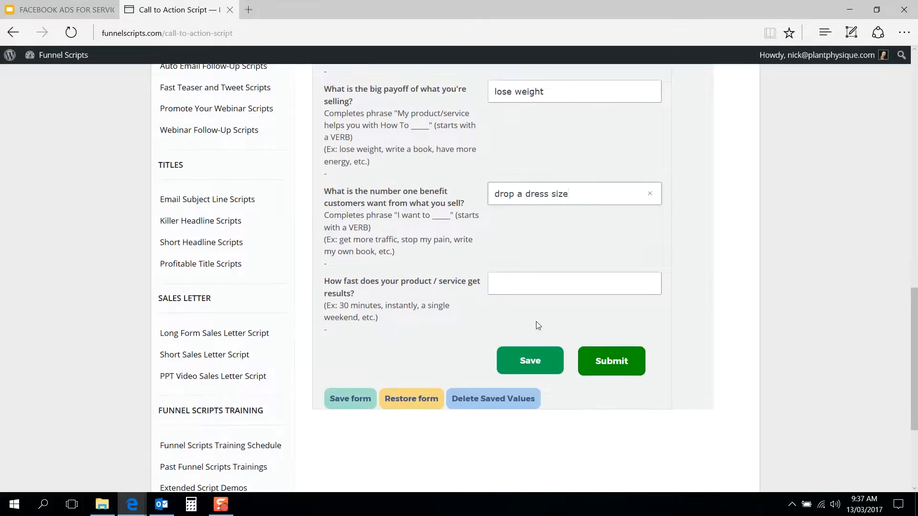
pyautogui.click(536, 287)
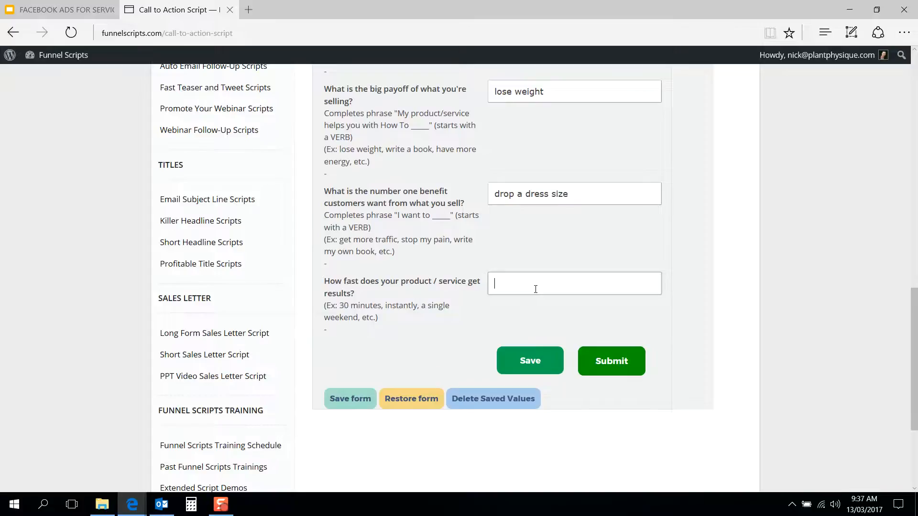
pyautogui.write('28 days')
pyautogui.press('BackSpace')
pyautogui.press('BackSpace')
pyautogui.press('BackSpace')
pyautogui.press('BackSpace')
pyautogui.press('BackSpace')
pyautogui.press('BackSpace')
pyautogui.press('BackSpace')
pyautogui.write('30 days')
# Step: Change the day count in the product name so it reads "28 Day Rapid Fat Loss Program"
pyautogui.scroll(7, 660, 283)
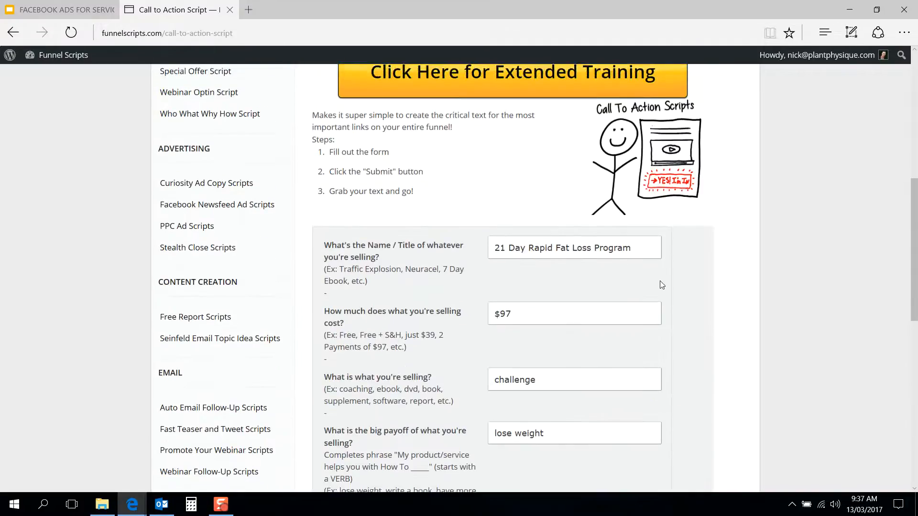
pyautogui.scroll(-7, 661, 285)
pyautogui.scroll(5, 660, 285)
pyautogui.click(505, 189)
pyautogui.press('BackSpace')
pyautogui.press('BackSpace')
pyautogui.press('BackSpace')
pyautogui.write('28')
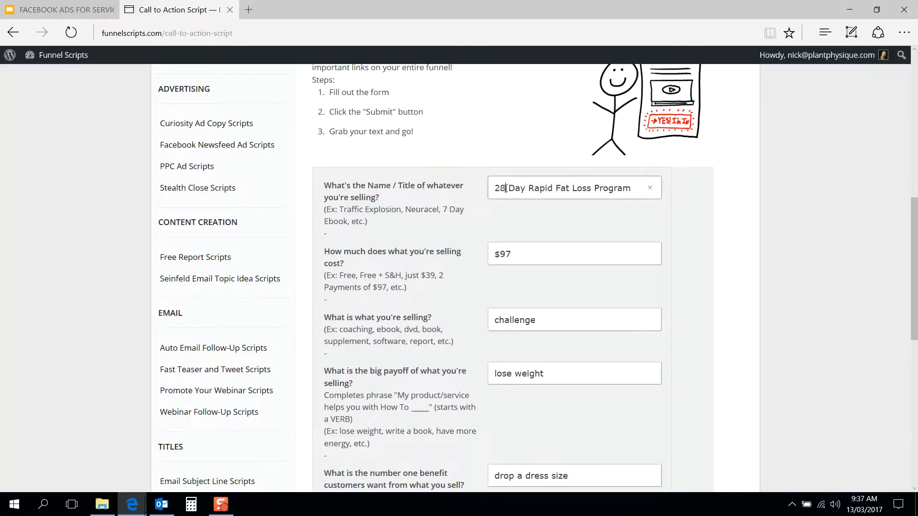
# Step: Change the answer for how fast the product gets results to "28 days"
pyautogui.scroll(-5, 483, 281)
pyautogui.click(502, 297)
pyautogui.press('BackSpace')
pyautogui.press('Delete')
pyautogui.write('28 days')
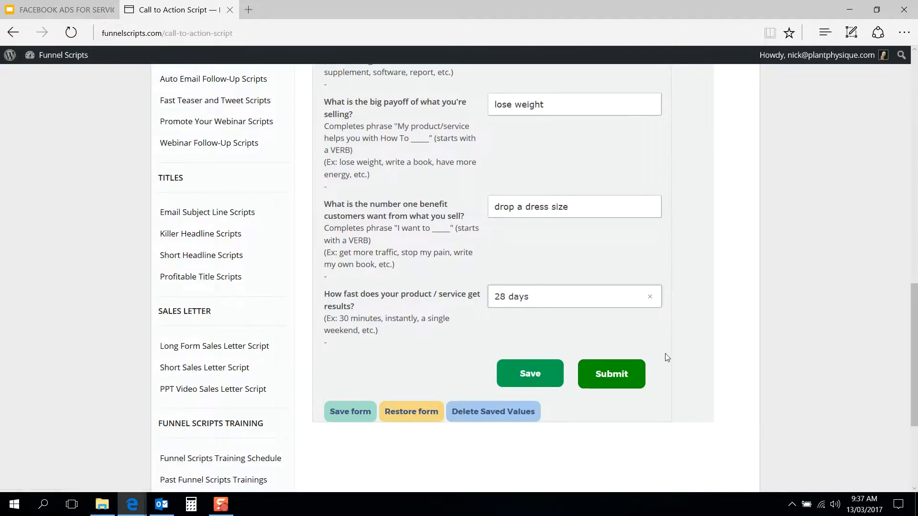
# Step: Submit the completed form and review the entered variables and the generated Benefit C.T.A. buttons
pyautogui.scroll(-1, 665, 354)
pyautogui.click(619, 318)
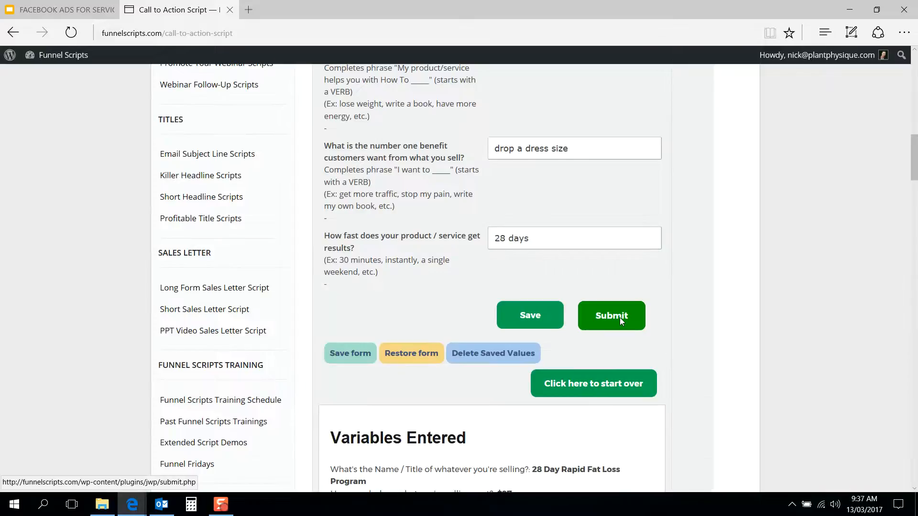
pyautogui.scroll(-4, 672, 315)
pyautogui.scroll(-2, 671, 311)
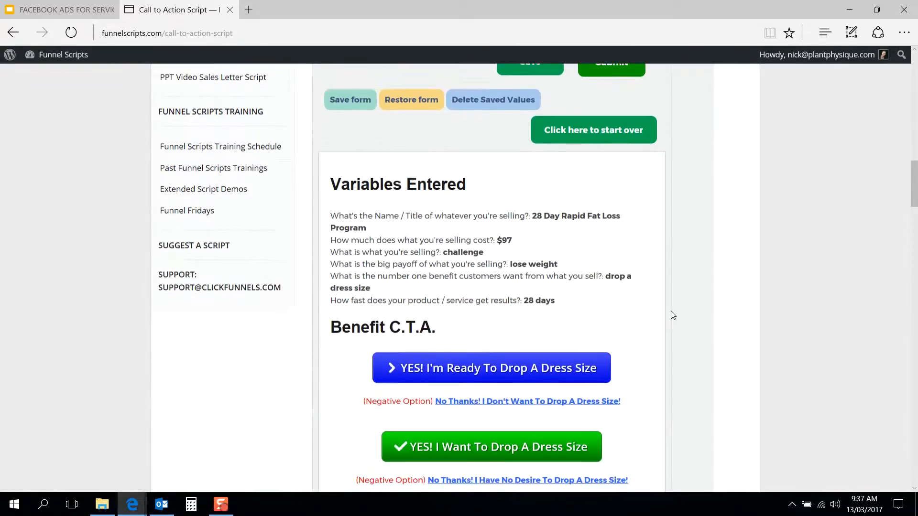
pyautogui.scroll(2, 671, 312)
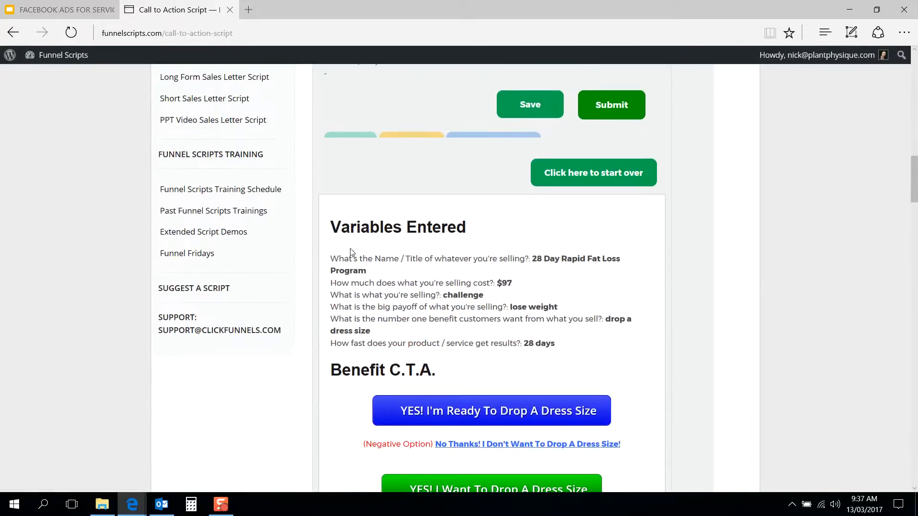
# Step: Review the generated Benefit, Payoff, Name of Offer and The Thing You Offer calls to action with their negative options
pyautogui.scroll(-1, 328, 297)
pyautogui.moveTo(566, 283); pyautogui.dragTo(358, 203)
pyautogui.click(358, 202)
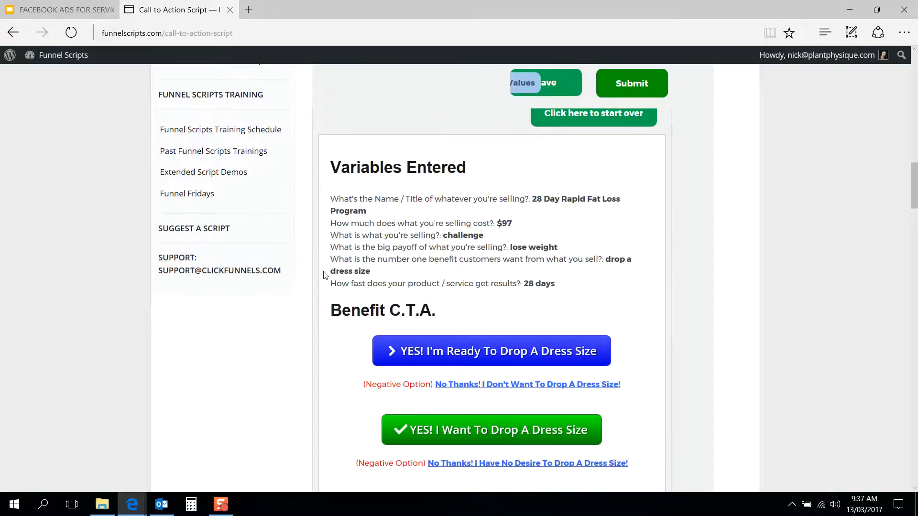
pyautogui.scroll(-3, 322, 273)
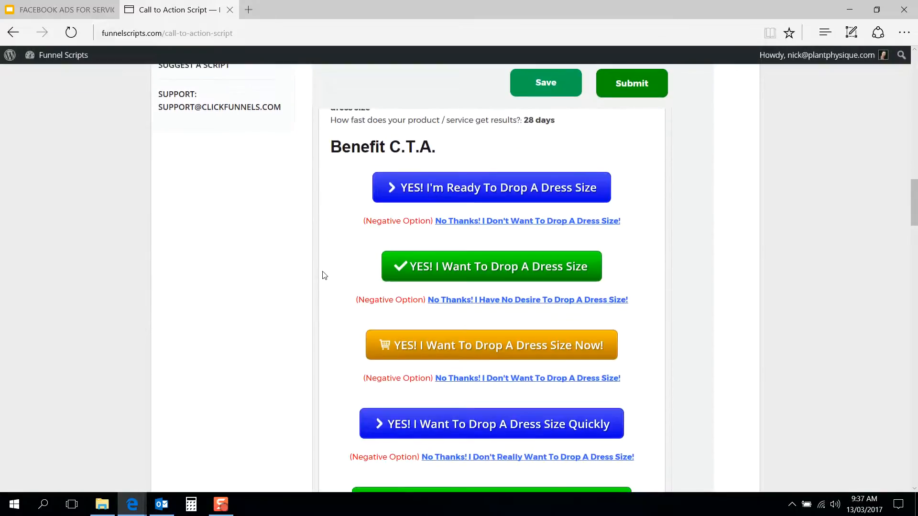
pyautogui.scroll(-1, 336, 240)
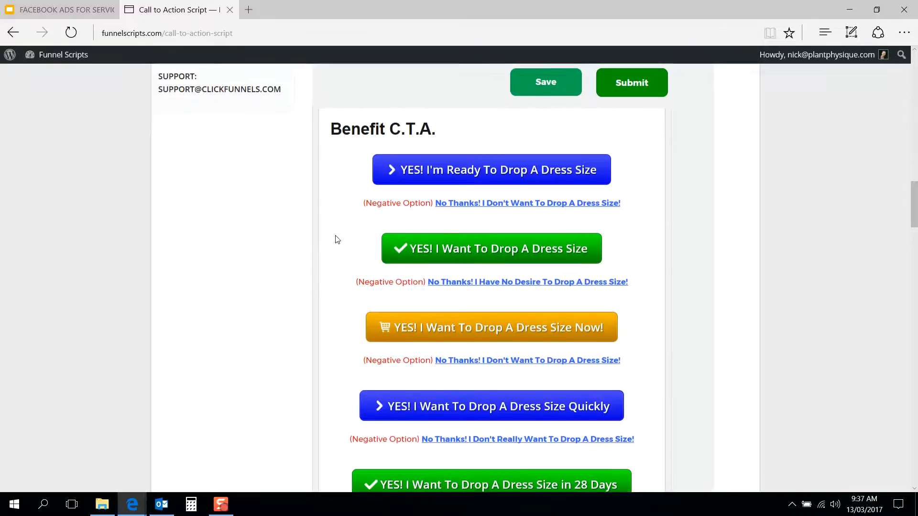
pyautogui.scroll(-5, 315, 306)
pyautogui.scroll(-6, 315, 309)
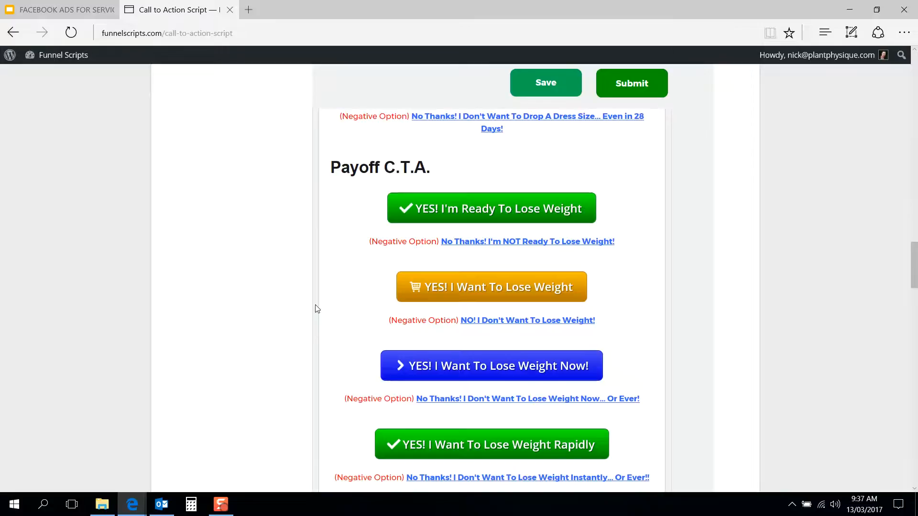
pyautogui.scroll(-12, 315, 308)
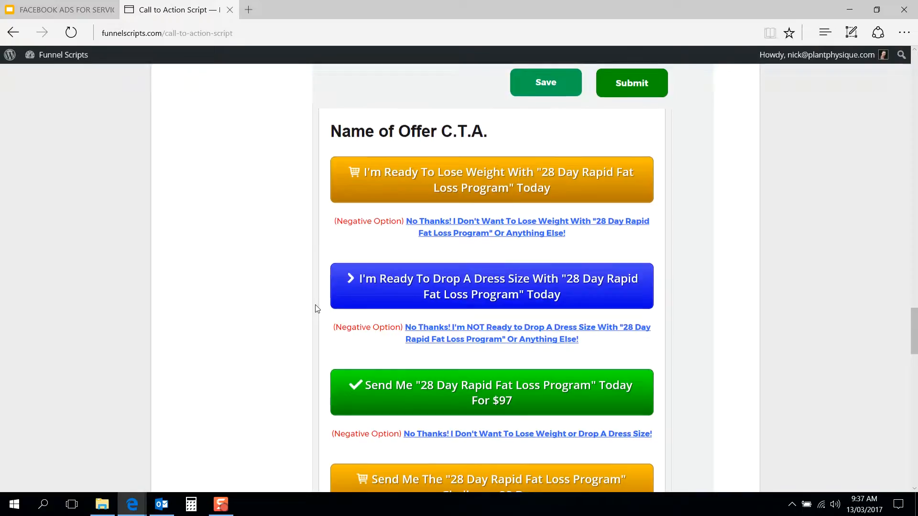
pyautogui.scroll(-10, 315, 308)
pyautogui.scroll(-3, 315, 308)
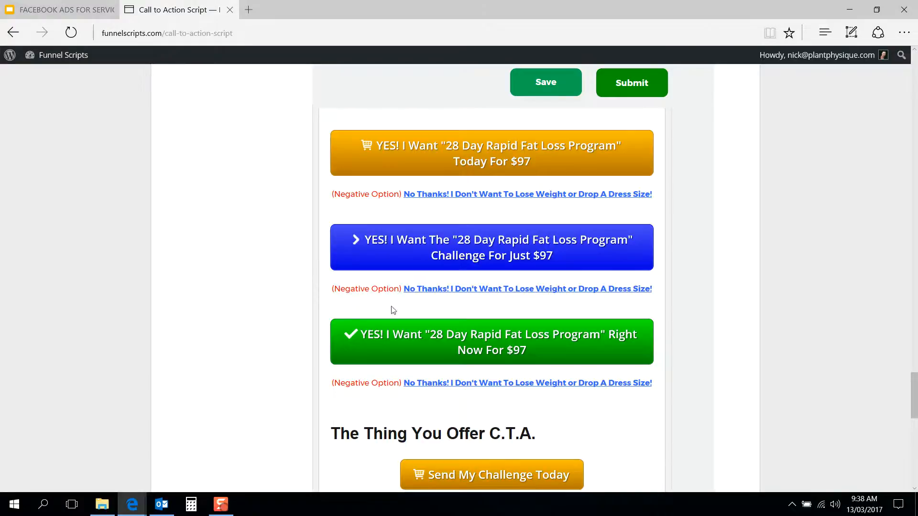
pyautogui.scroll(-7, 347, 323)
pyautogui.scroll(-4, 346, 326)
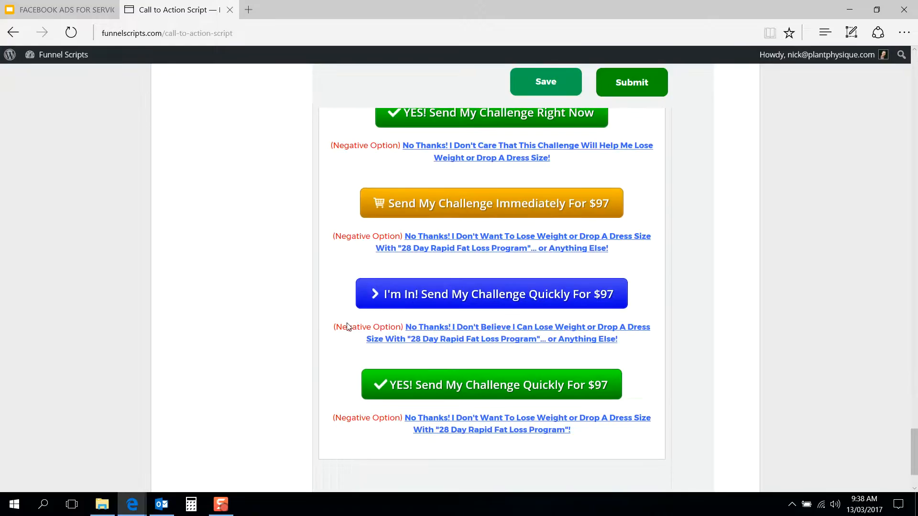
pyautogui.scroll(-2, 349, 323)
pyautogui.scroll(3, 459, 195)
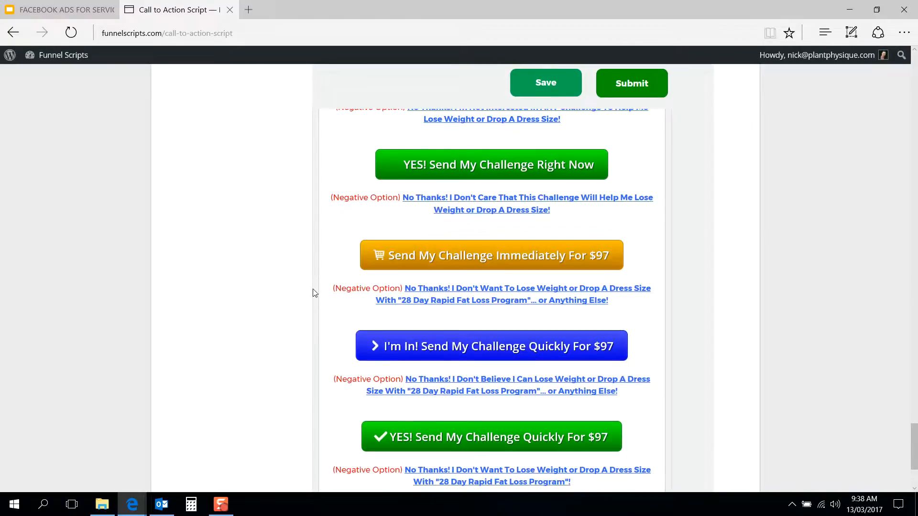
pyautogui.scroll(-3, 314, 292)
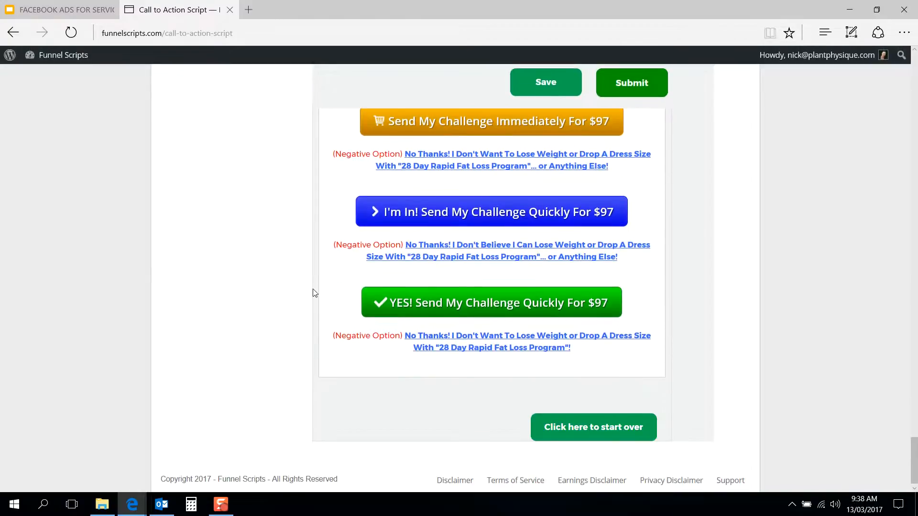
# Step: Open the Facebook Newsfeed Ad Scripts page and look over the questions in its form
pyautogui.scroll(10, 313, 289)
pyautogui.scroll(10, 313, 290)
pyautogui.scroll(15, 313, 318)
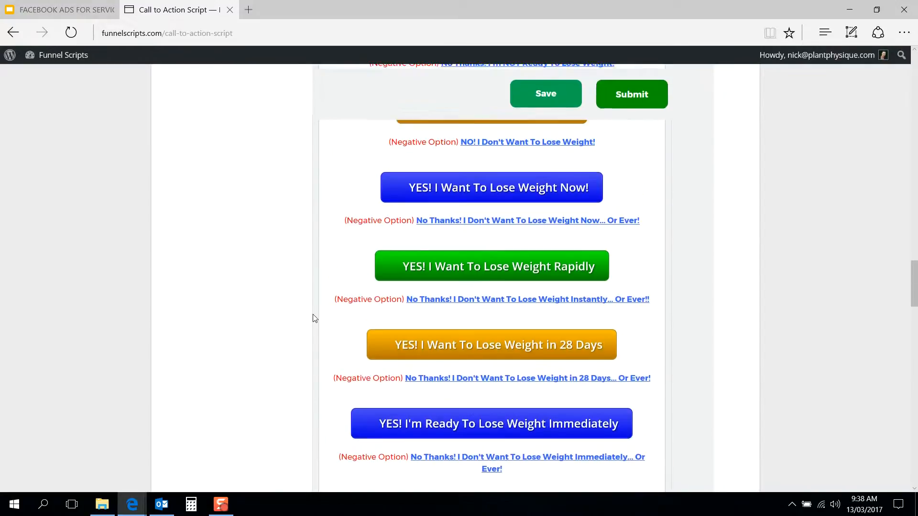
pyautogui.scroll(6, 314, 316)
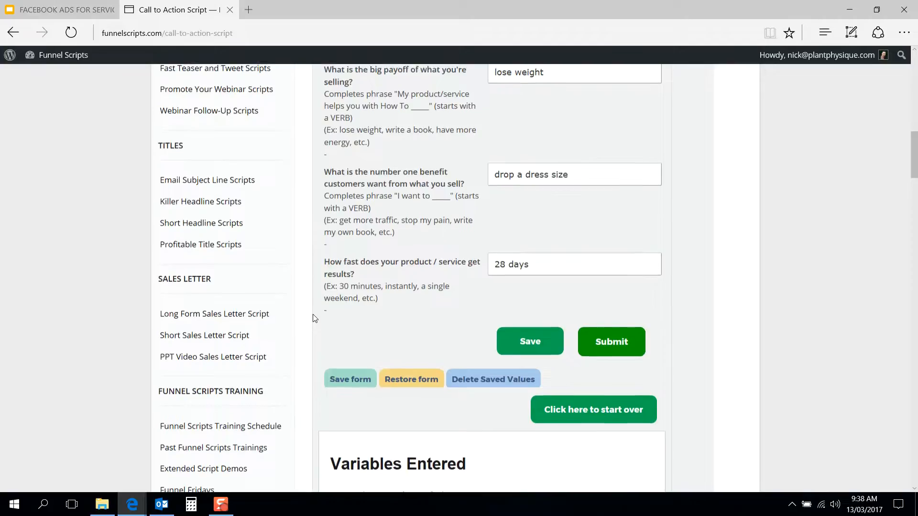
pyautogui.scroll(-3, 131, 319)
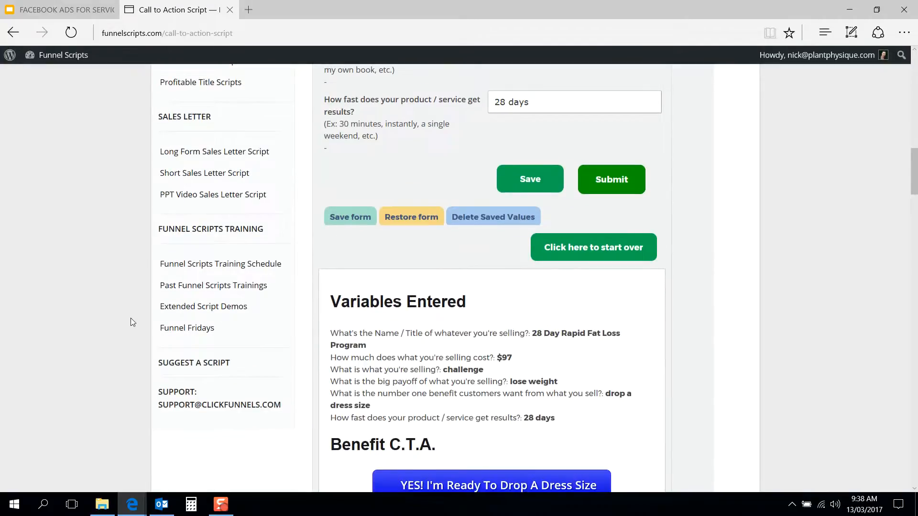
pyautogui.scroll(14, 130, 318)
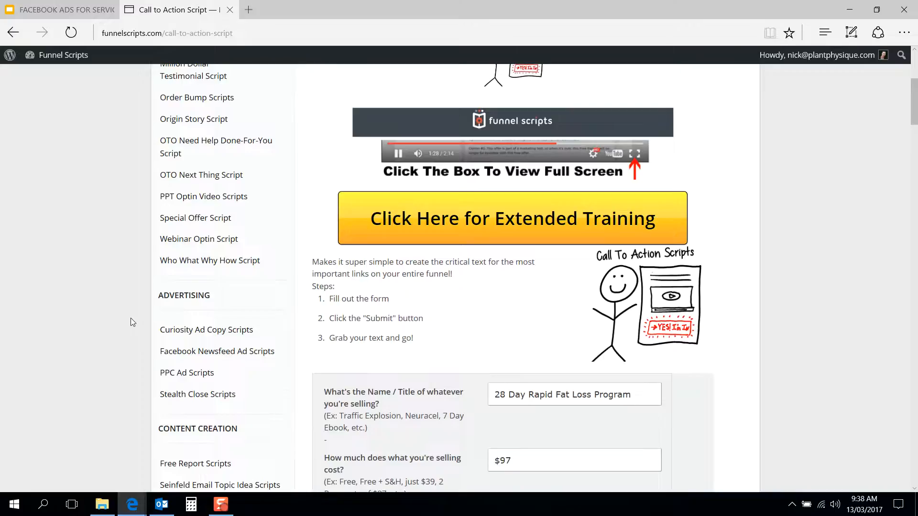
pyautogui.scroll(-3, 131, 319)
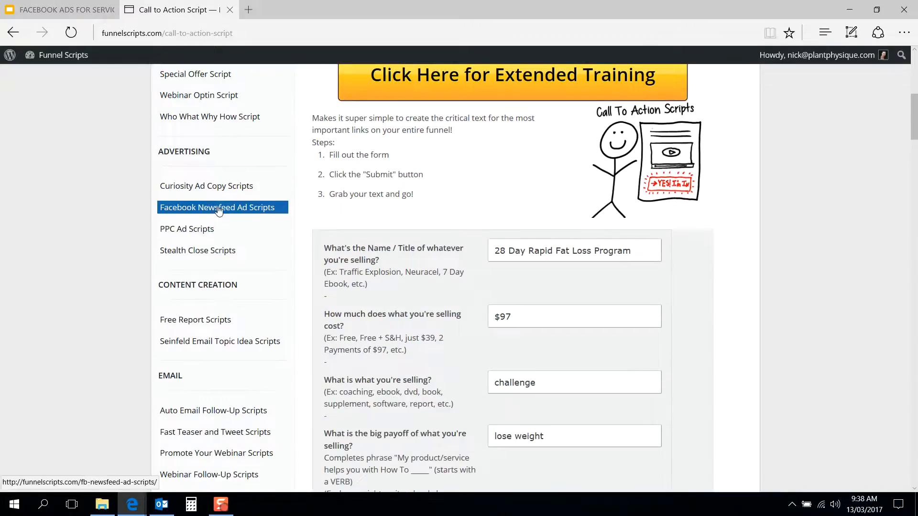
pyautogui.click(235, 212)
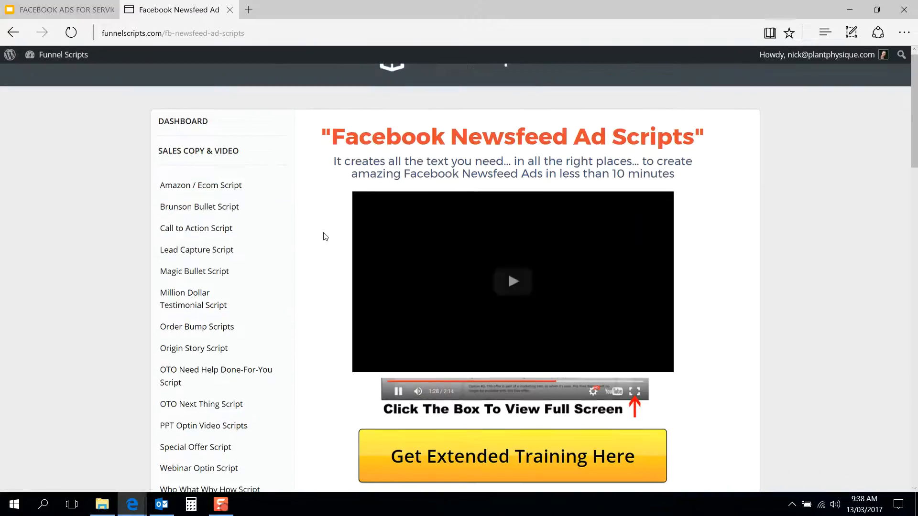
pyautogui.scroll(-10, 324, 236)
pyautogui.scroll(-15, 323, 235)
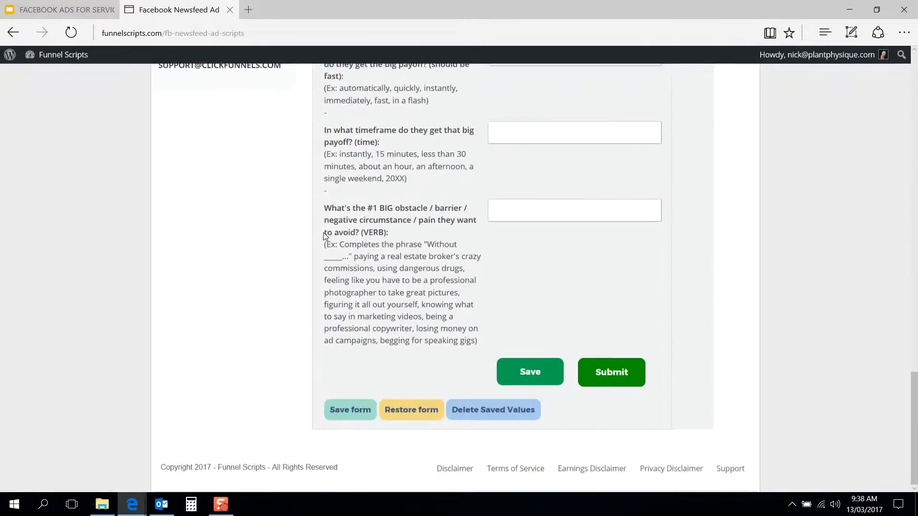
pyautogui.scroll(7, 323, 234)
pyautogui.scroll(10, 323, 234)
pyautogui.scroll(-3, 397, 314)
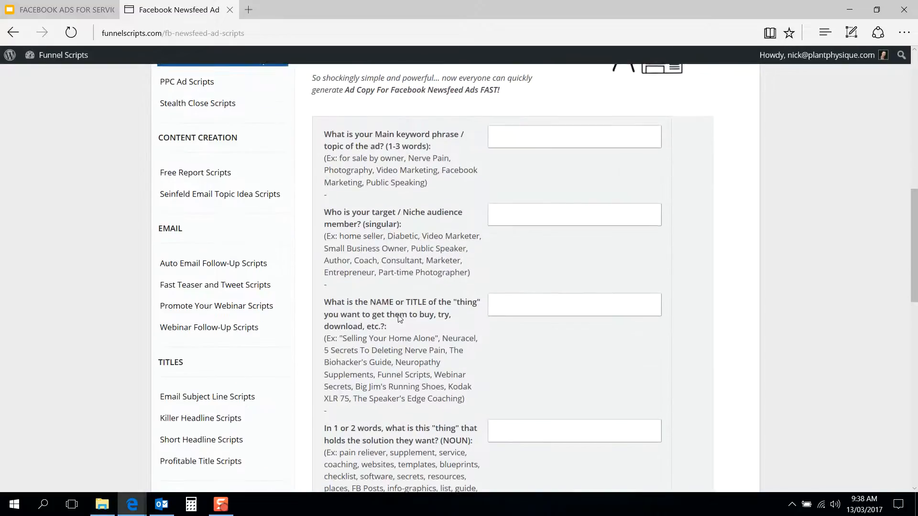
# Step: Enter "28 Day Rapid Fat Loss Program" as the ad's main keyword phrase and copy it into the name or title answer
pyautogui.click(537, 117)
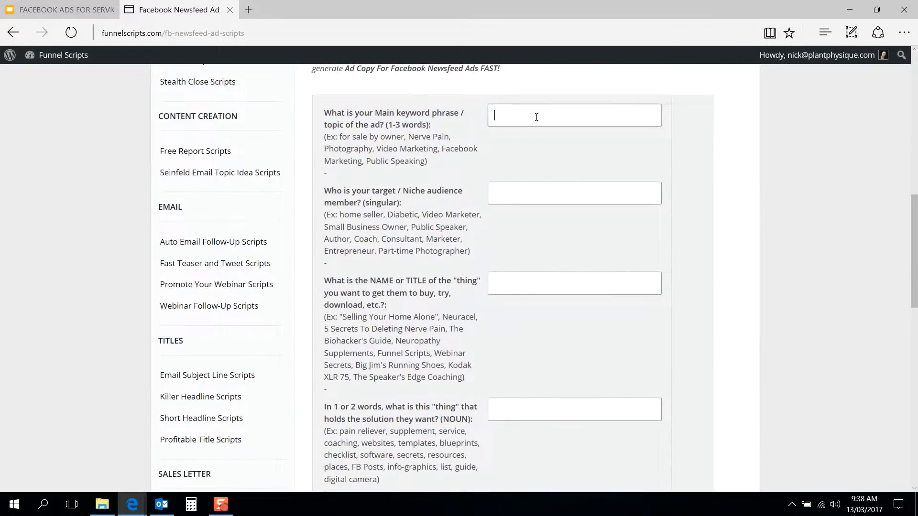
pyautogui.write('Z')
pyautogui.press('BackSpace')
pyautogui.write('28 Day Rapid Fat Loss Program')
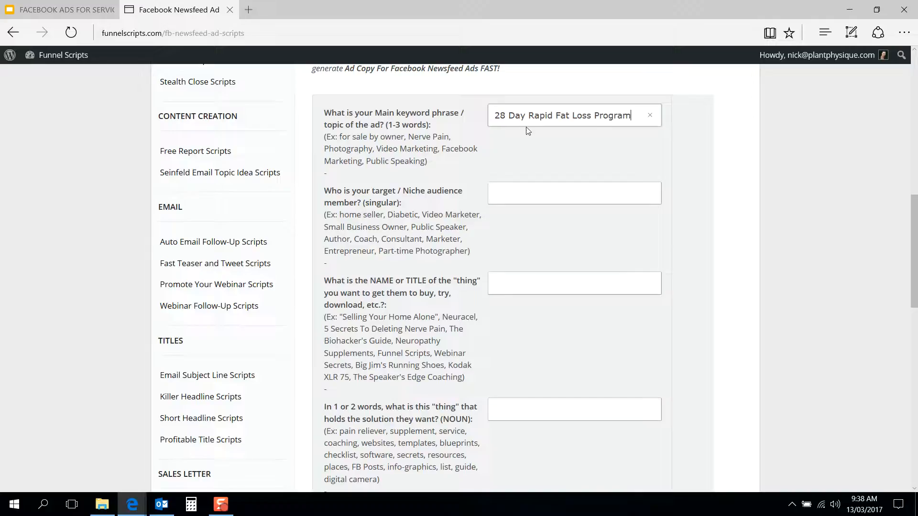
pyautogui.tripleClick(538, 118)
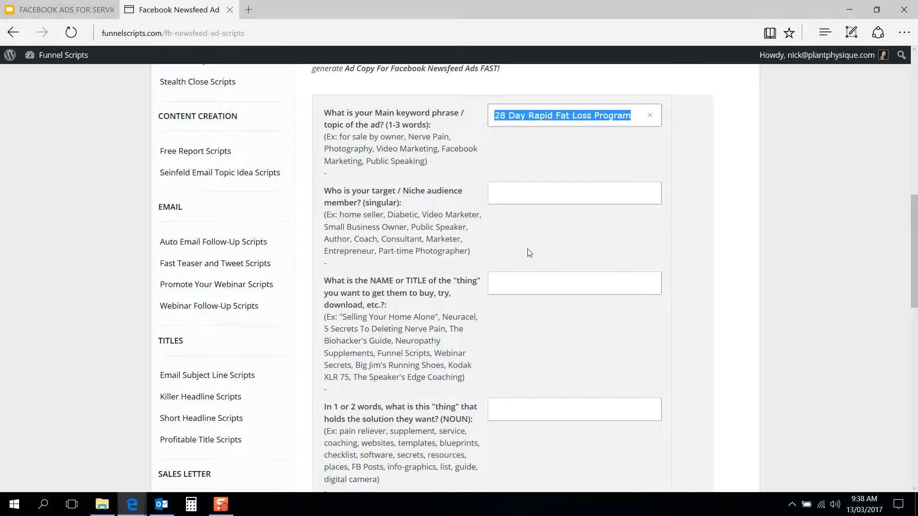
pyautogui.write('28 Day Rapid Fat Loss Program')
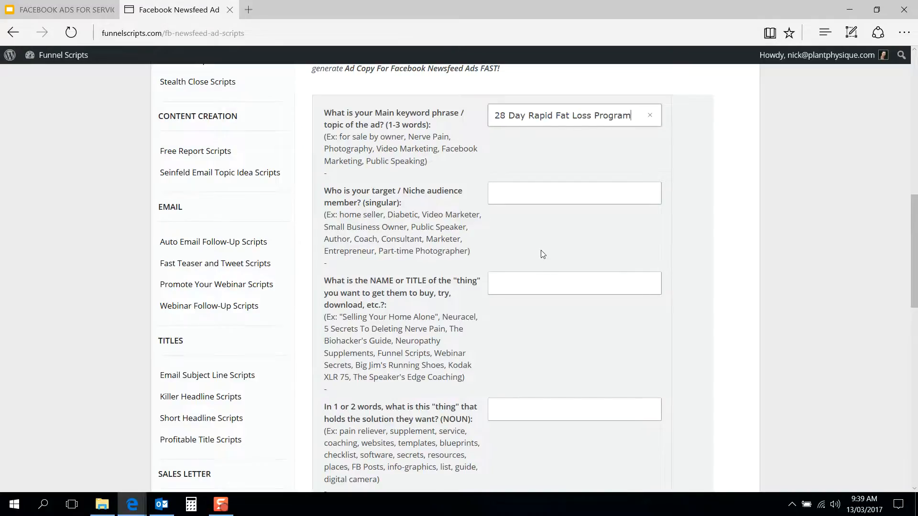
pyautogui.click(548, 276)
pyautogui.write('28 Day Rapid Fat Loss Program')
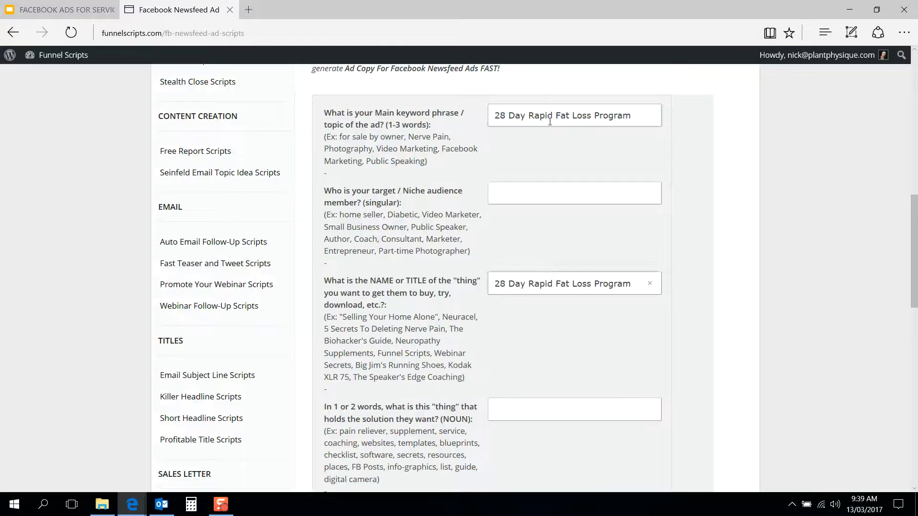
# Step: Replace the main keyword phrase of the ad with "Personal Training"
pyautogui.doubleClick(549, 119)
pyautogui.click(549, 122)
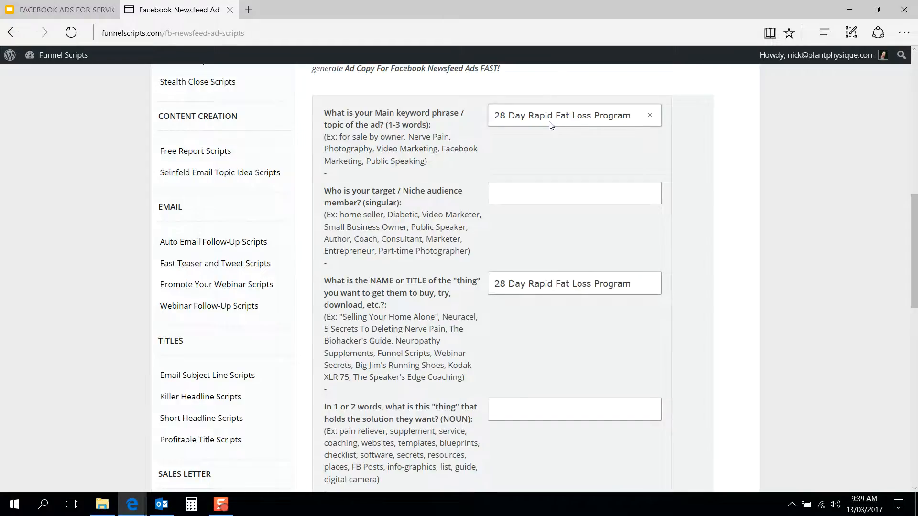
pyautogui.tripleClick(575, 115)
pyautogui.press('BackSpace')
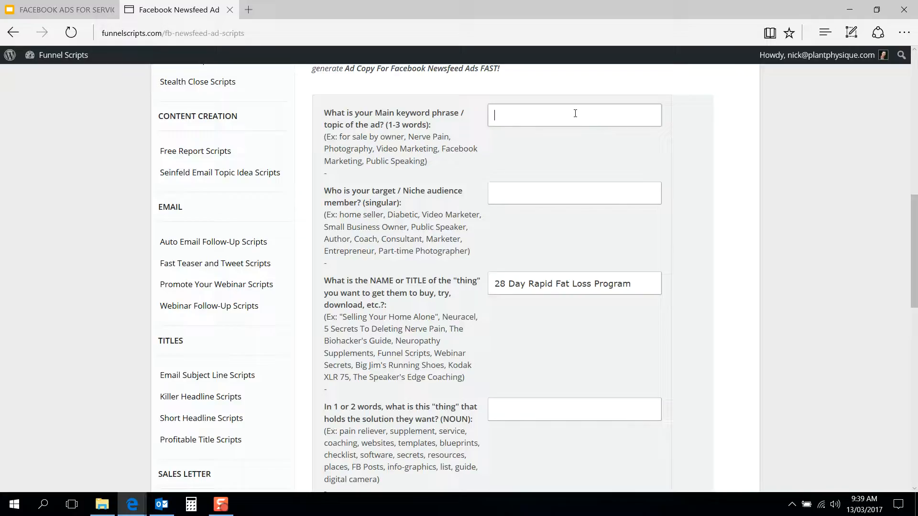
pyautogui.write('Personal Training')
# Step: Enter "Ladies" as the target or niche audience member
pyautogui.click(526, 194)
pyautogui.scroll(-1, 484, 206)
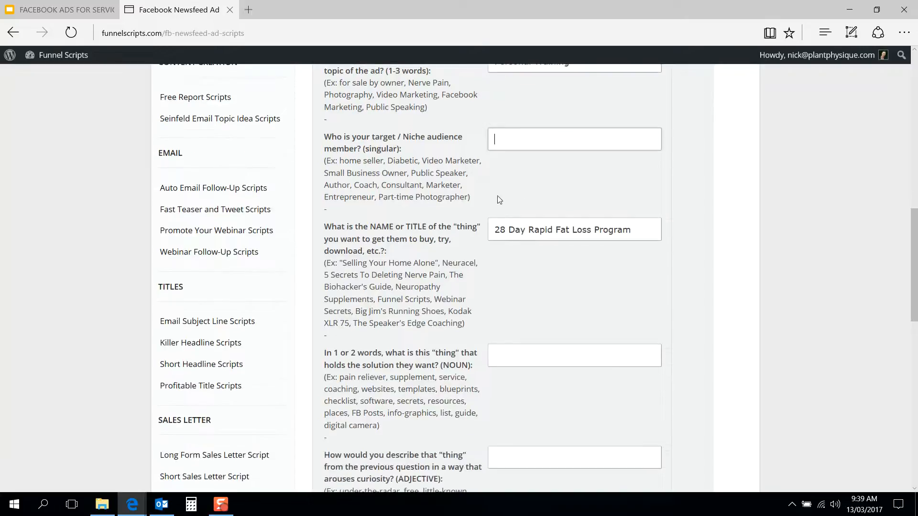
pyautogui.scroll(1, 483, 206)
pyautogui.write('Ladies')
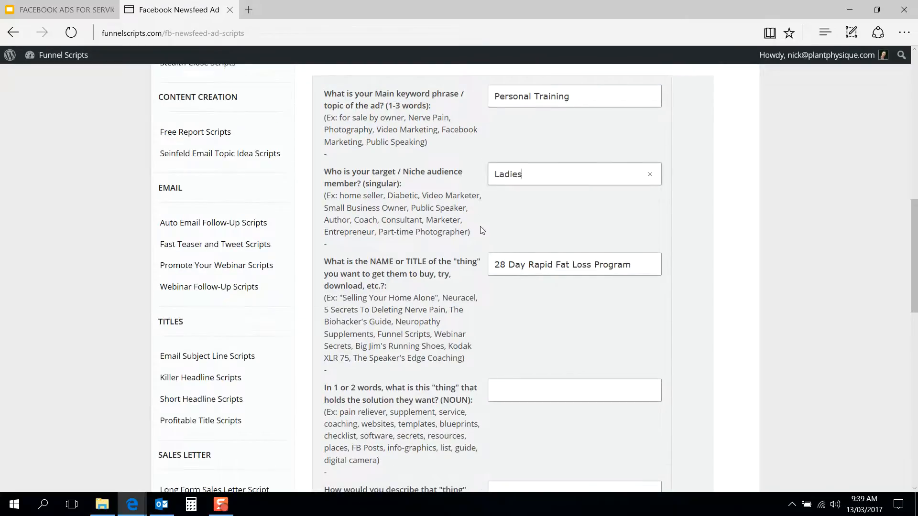
# Step: Enter "fitness" as the one- or two-word noun for the thing that holds the solution
pyautogui.scroll(-5, 482, 230)
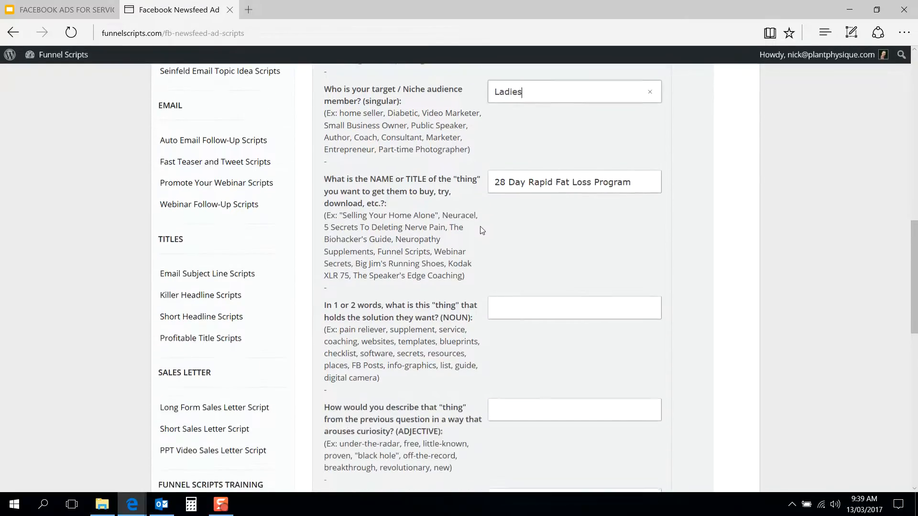
pyautogui.scroll(3, 482, 231)
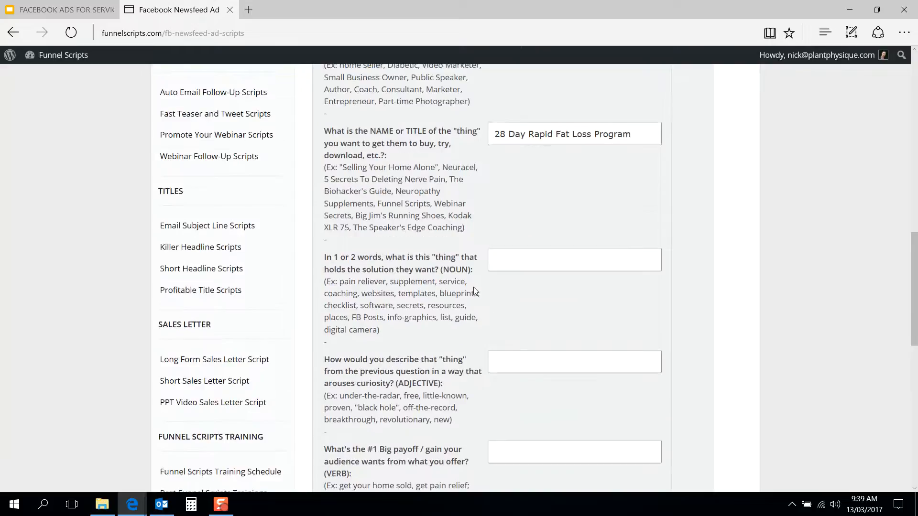
pyautogui.scroll(-2, 474, 288)
pyautogui.scroll(-1, 475, 289)
pyautogui.scroll(1, 475, 290)
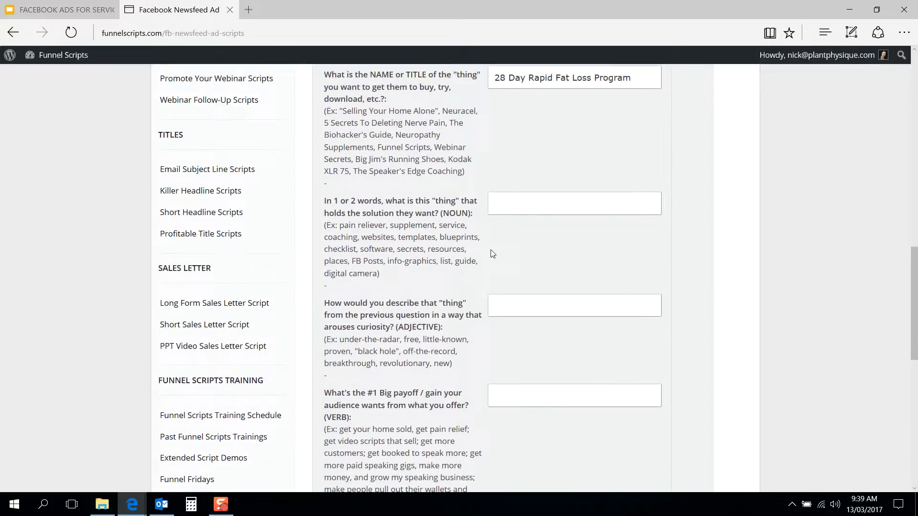
pyautogui.click(529, 205)
pyautogui.write('fitness')
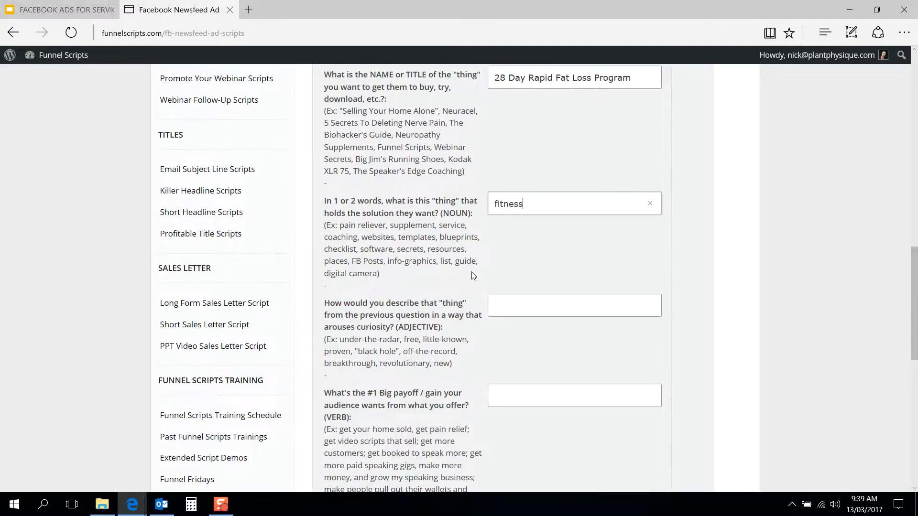
# Step: Change the noun describing the thing that holds the solution to "personal training"
pyautogui.scroll(-1, 431, 221)
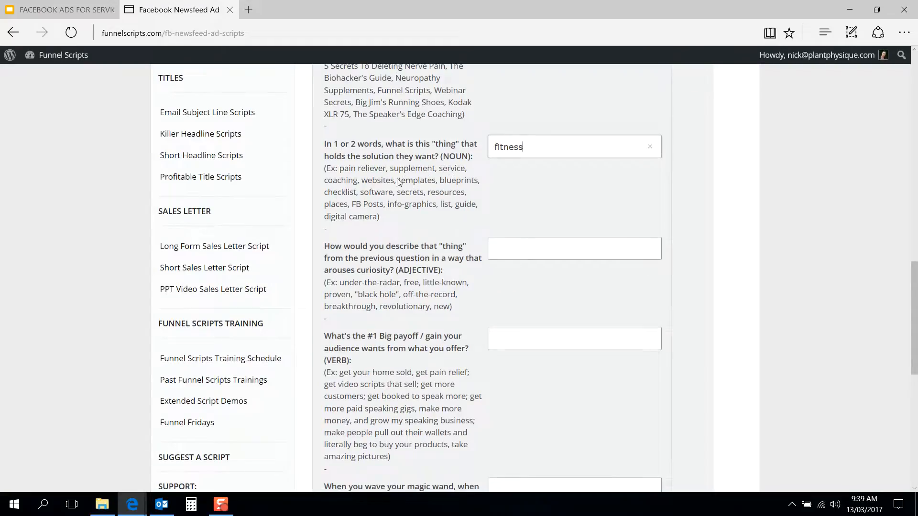
pyautogui.doubleClick(526, 148)
pyautogui.write('personal training')
# Step: Change the main keyword phrase of the ad to "fat loss"
pyautogui.scroll(7, 478, 239)
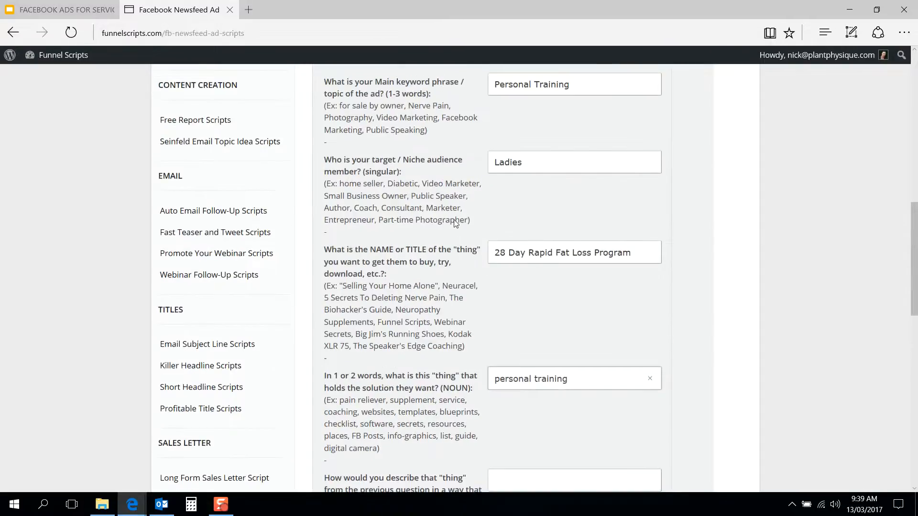
pyautogui.scroll(-1, 482, 257)
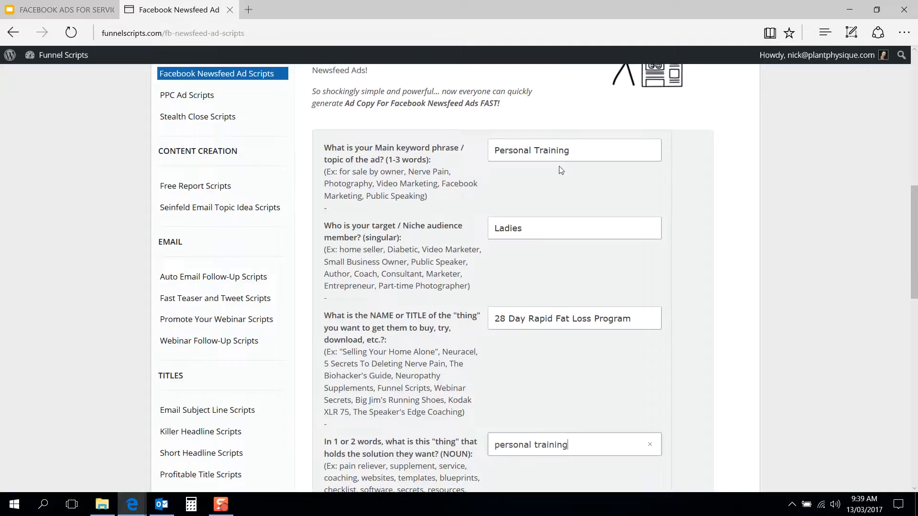
pyautogui.moveTo(576, 149); pyautogui.dragTo(458, 161)
pyautogui.write('fat loss')
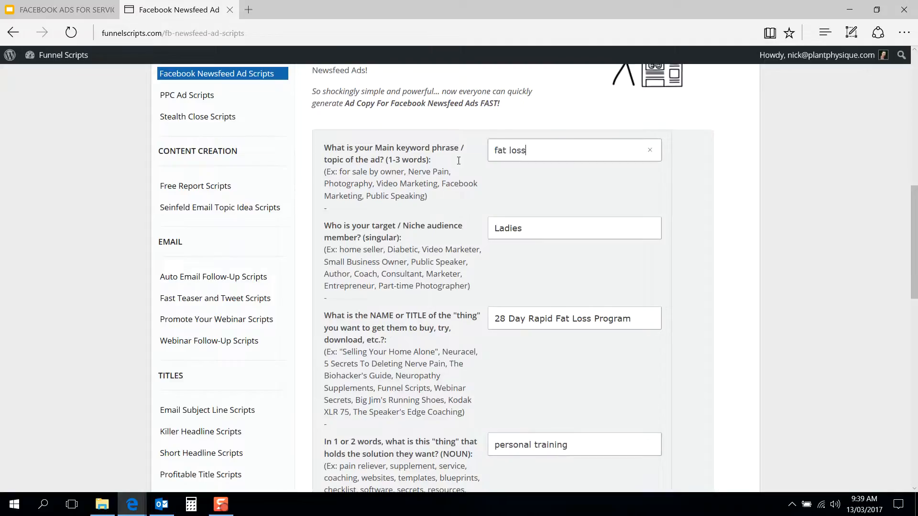
# Step: Change the target audience member to lowercase "ladies"
pyautogui.click(496, 229)
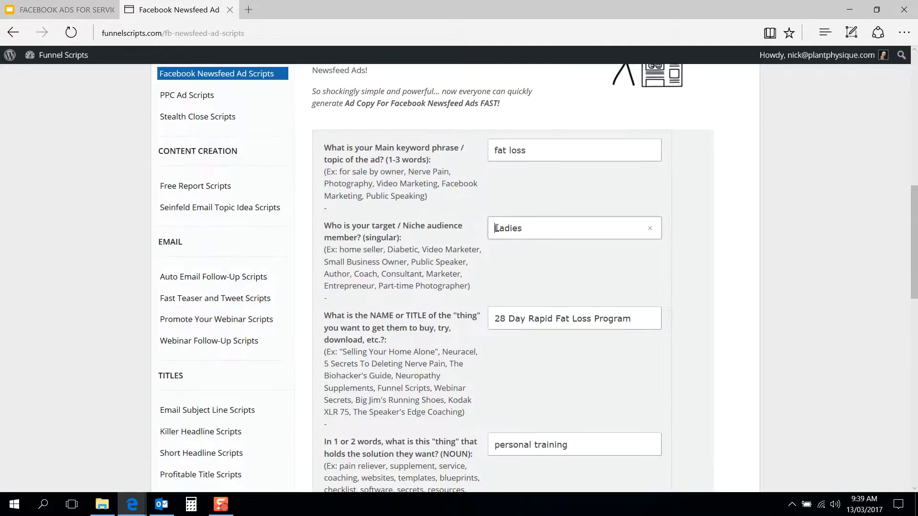
pyautogui.press('Delete')
pyautogui.write('l')
# Step: Enter "proven" as the curiosity-arousing adjective that describes the thing holding the solution
pyautogui.scroll(-6, 479, 276)
pyautogui.click(515, 241)
pyautogui.scroll(-3, 459, 294)
pyautogui.scroll(3, 459, 294)
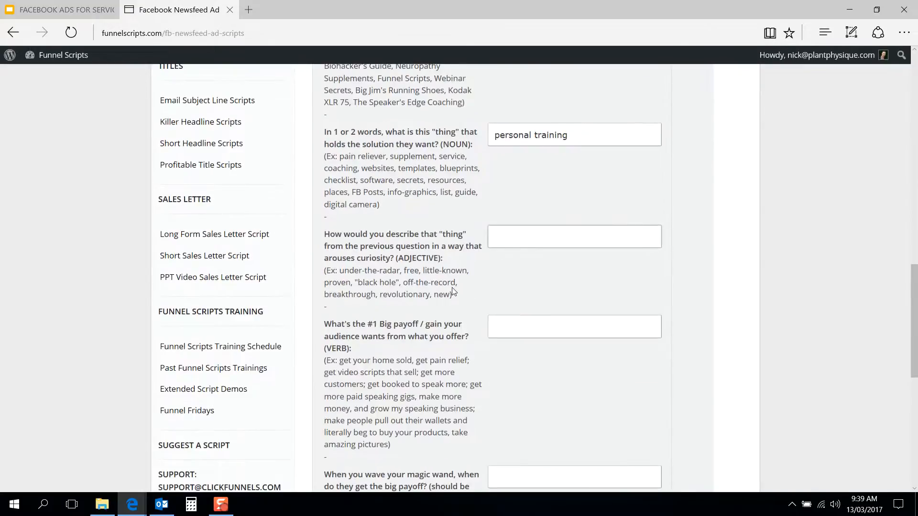
pyautogui.scroll(-1, 463, 316)
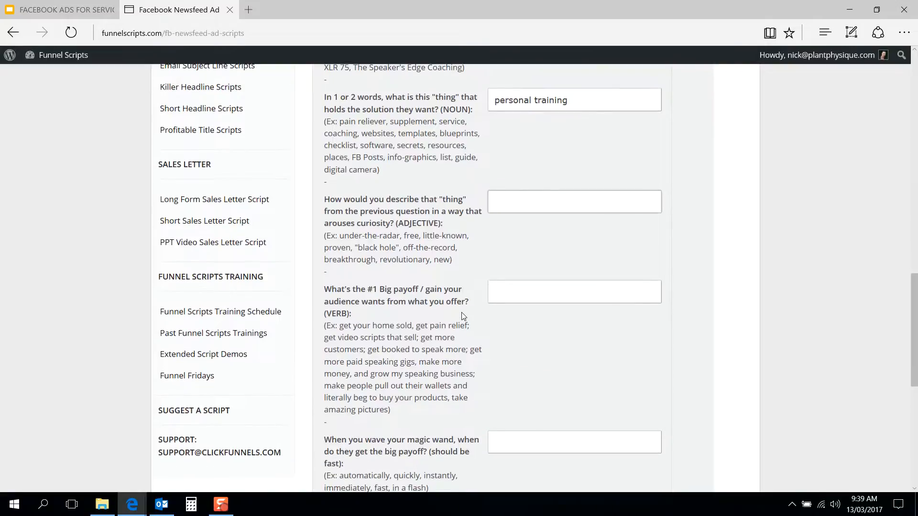
pyautogui.scroll(1, 462, 316)
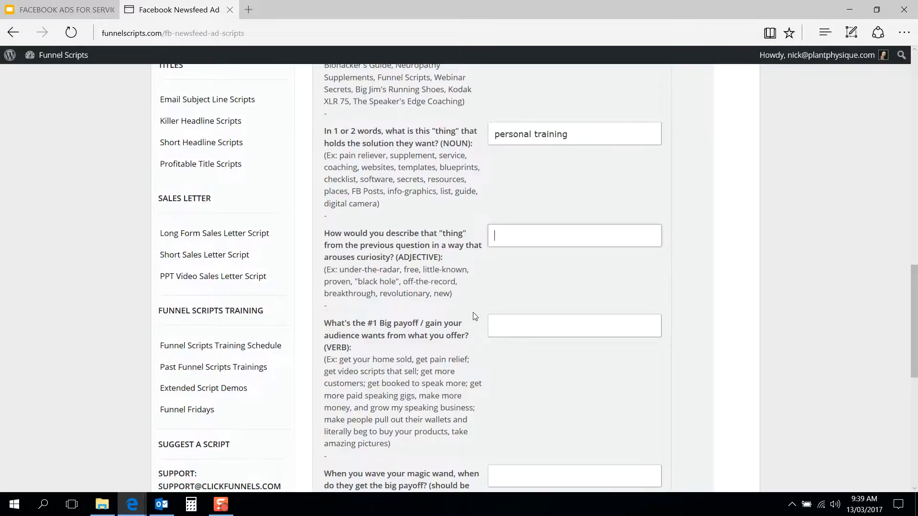
pyautogui.write('step-by-ste')
pyautogui.press('BackSpace')
pyautogui.press('BackSpace')
pyautogui.press('BackSpace')
pyautogui.press('BackSpace')
pyautogui.press('BackSpace')
pyautogui.press('BackSpace')
pyautogui.press('BackSpace')
pyautogui.press('BackSpace')
pyautogui.press('BackSpace')
pyautogui.press('BackSpace')
pyautogui.press('BackSpace')
pyautogui.scroll(1, 475, 317)
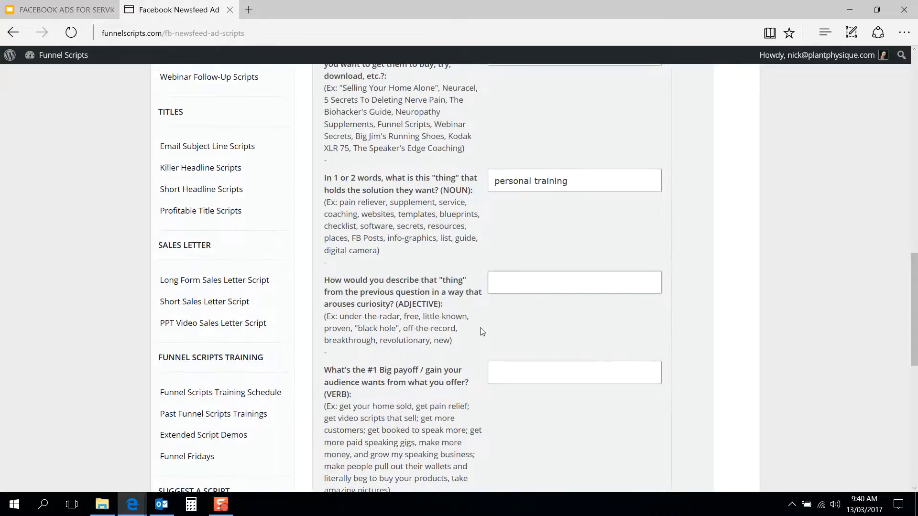
pyautogui.write('proven')
# Step: Enter "drop a dress size" as the number one payoff the audience wants
pyautogui.scroll(-5, 482, 332)
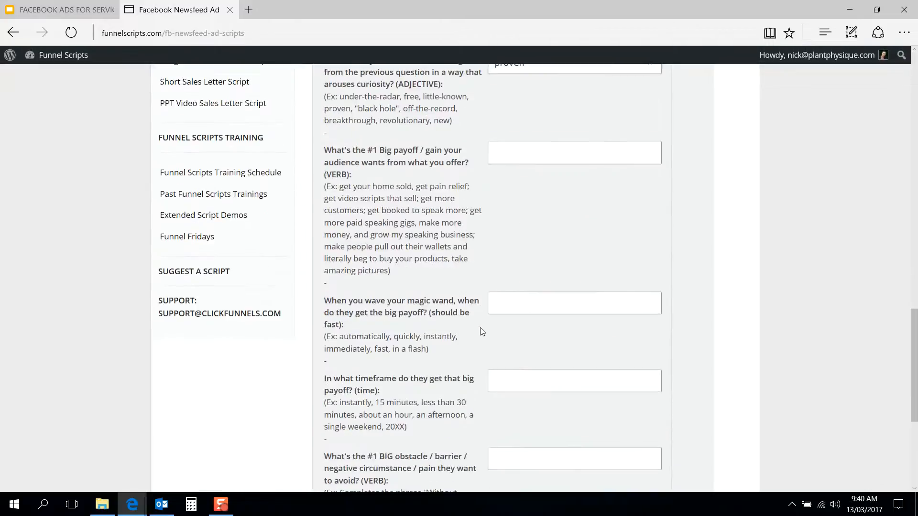
pyautogui.scroll(-1, 484, 203)
pyautogui.click(517, 108)
pyautogui.write('drop a dress size')
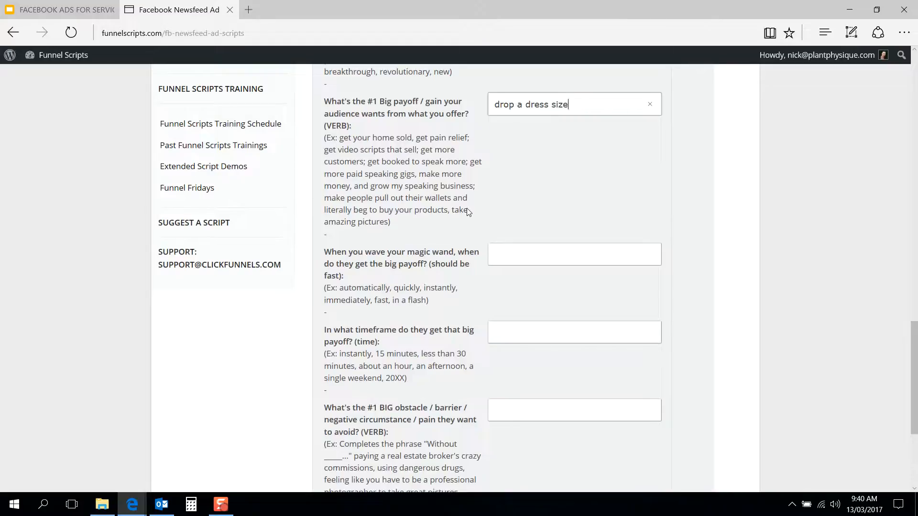
# Step: Enter "quickly" as the answer to when the audience gets the big payoff
pyautogui.scroll(-2, 468, 211)
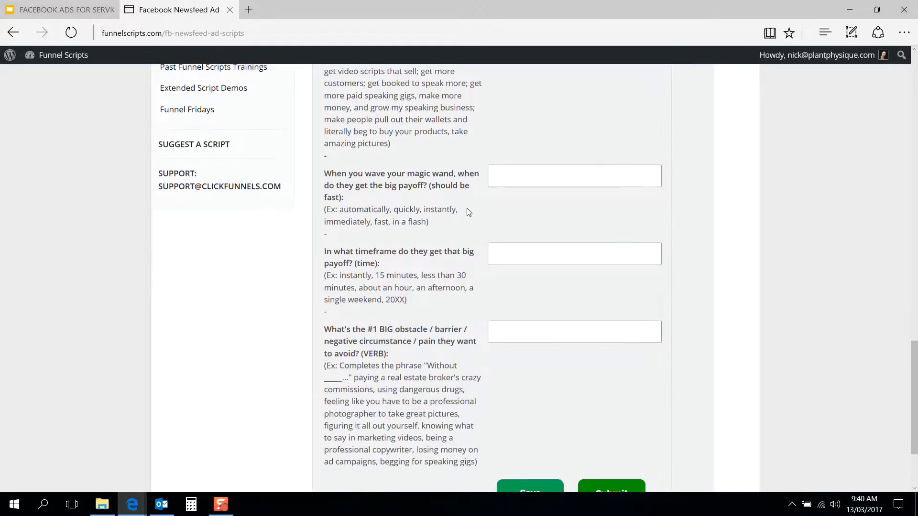
pyautogui.scroll(2, 475, 220)
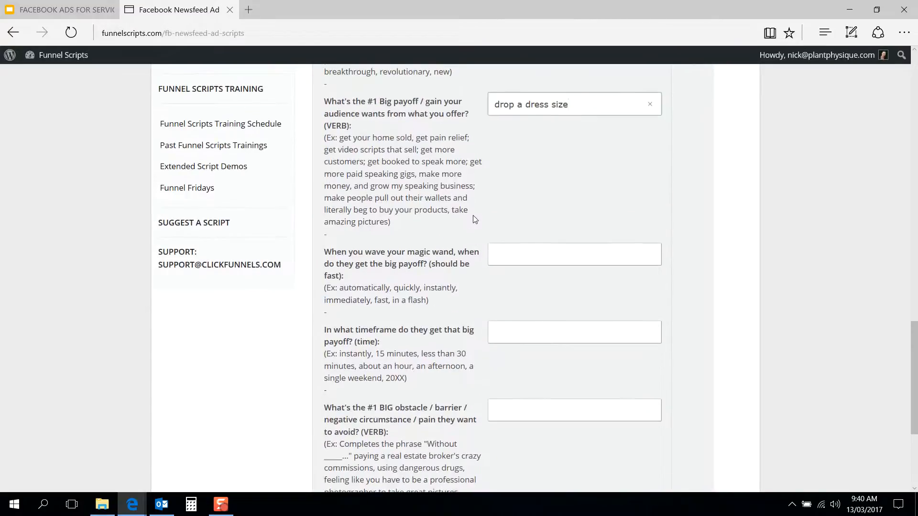
pyautogui.click(522, 250)
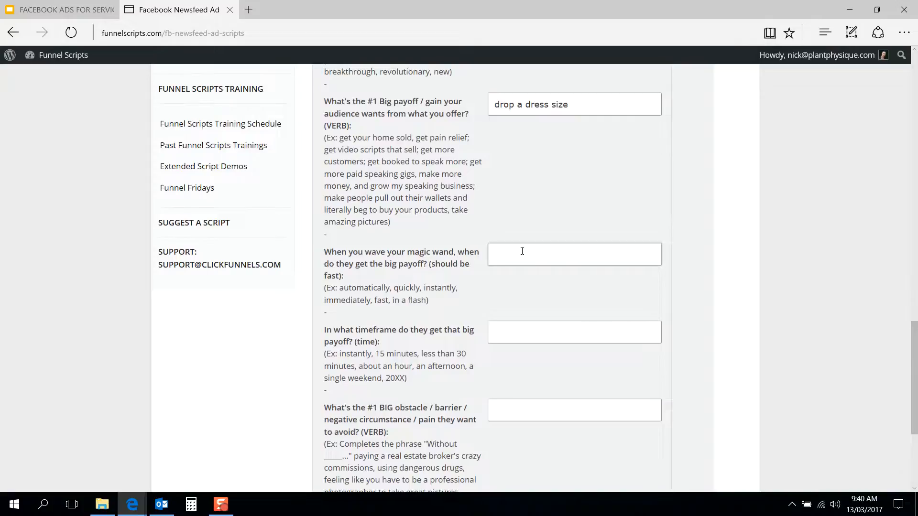
pyautogui.write('instant access')
pyautogui.hotkey('ctrl', 'a')
pyautogui.write('quickly')
# Step: Enter "28 days" as the timeframe for getting the big payoff
pyautogui.scroll(-3, 452, 300)
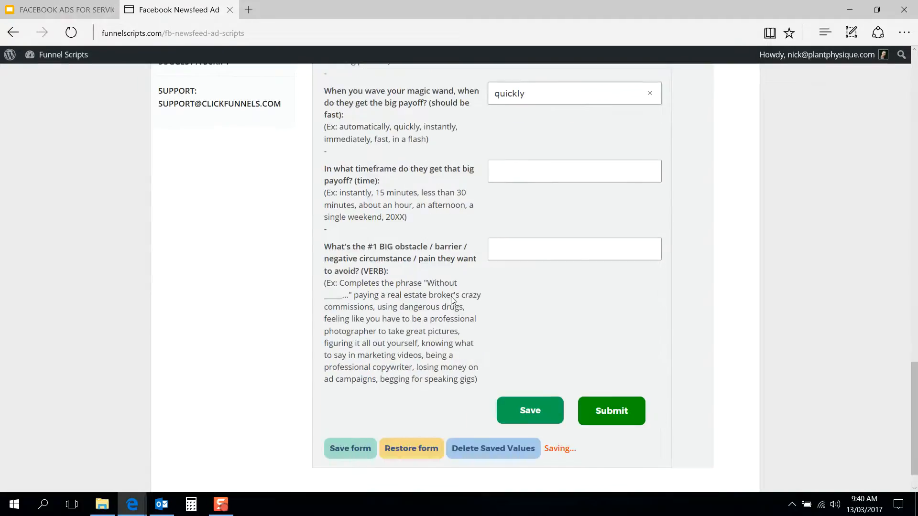
pyautogui.scroll(1, 475, 260)
pyautogui.click(500, 230)
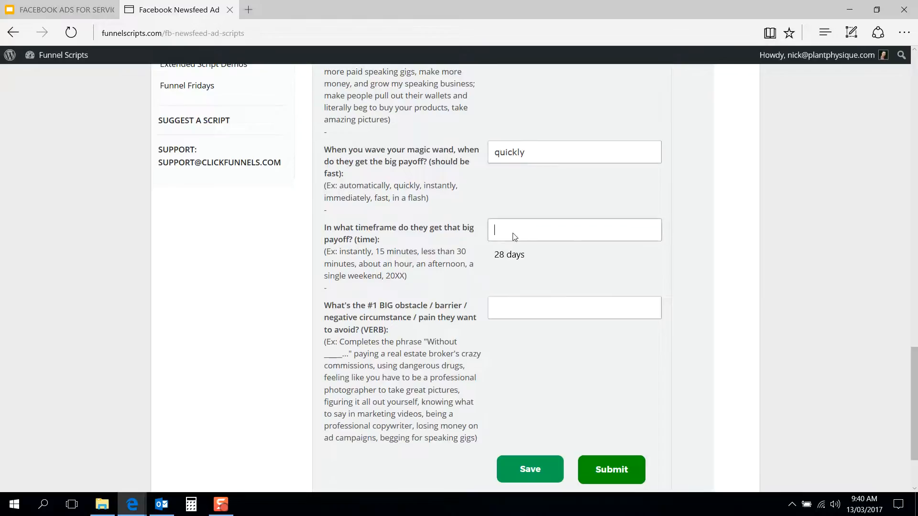
pyautogui.write('28 days')
pyautogui.click(498, 257)
# Step: Enter "magic pills or potions" as the biggest obstacle to avoid and submit the form to generate the ad copy
pyautogui.scroll(-1, 478, 267)
pyautogui.click(516, 258)
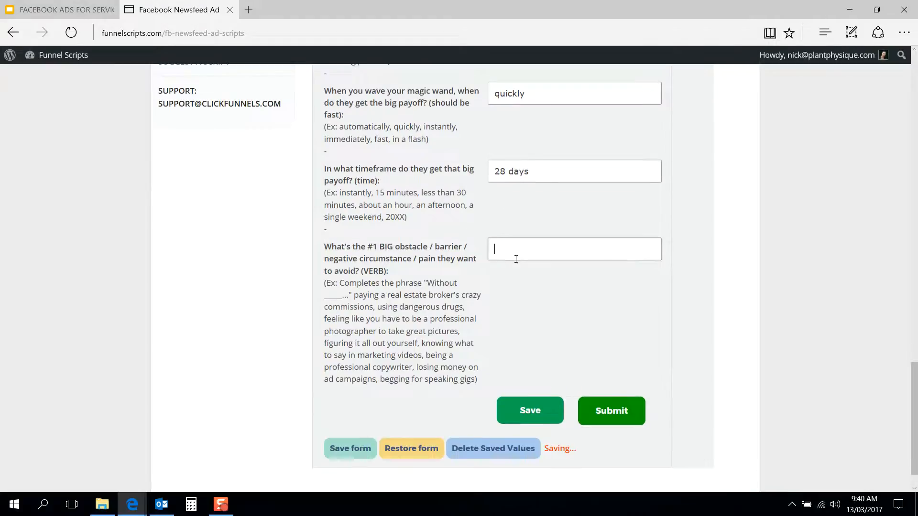
pyautogui.scroll(-1, 483, 292)
pyautogui.scroll(1, 483, 291)
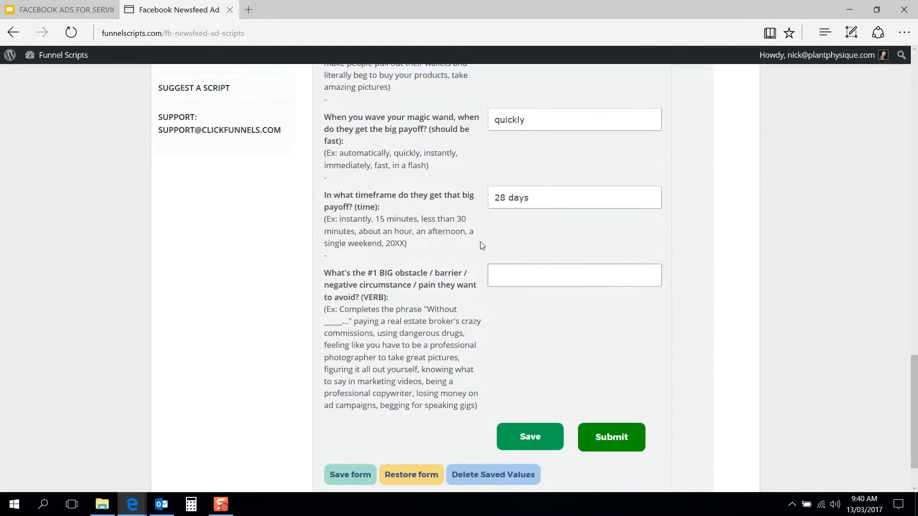
pyautogui.scroll(-1, 481, 246)
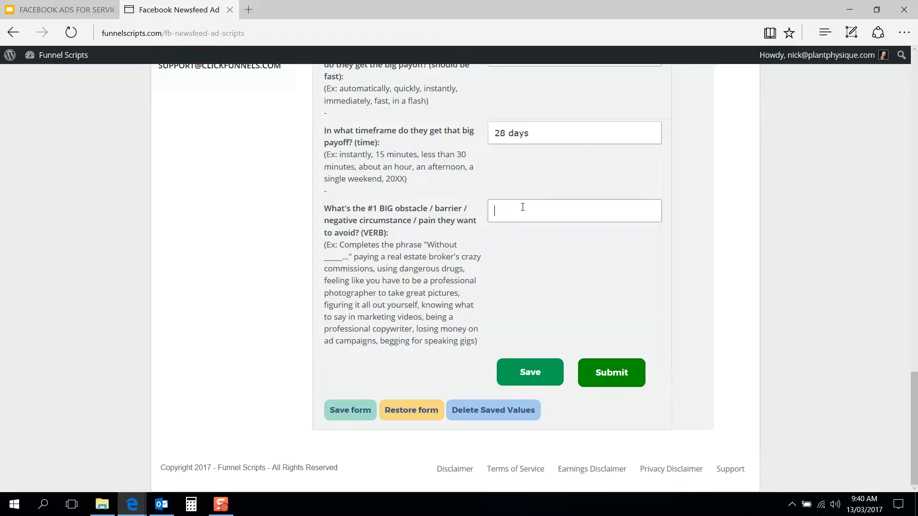
pyautogui.write('magic pills or potions')
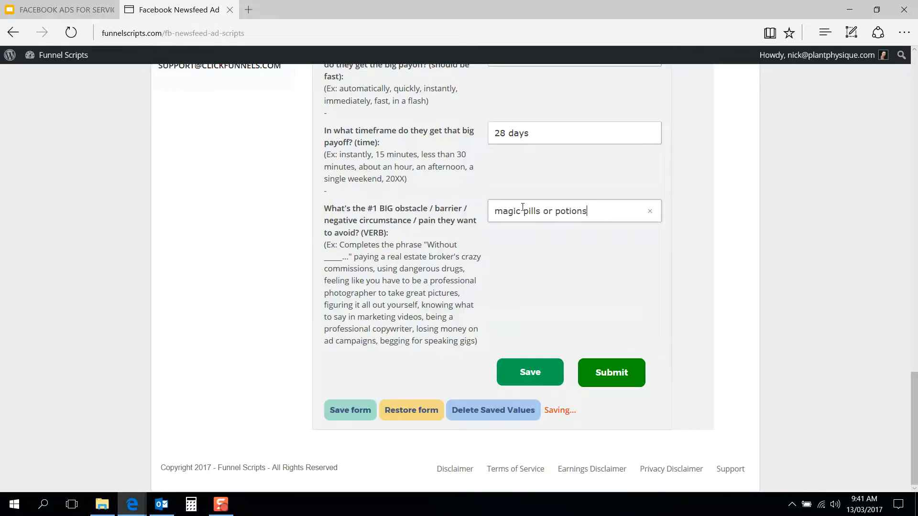
pyautogui.click(626, 376)
# Step: Examine the diagram of the three main parts of a Facebook newsfeed ad: headline, post text and description
pyautogui.scroll(-6, 728, 342)
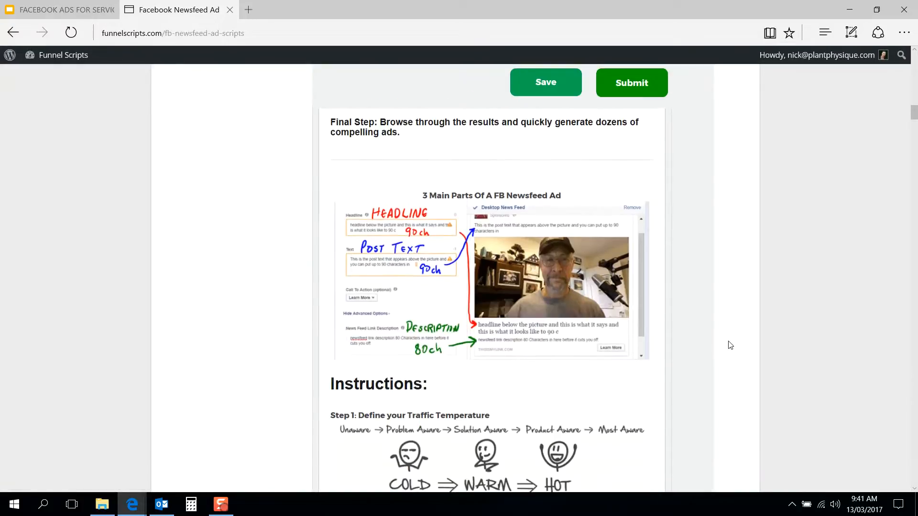
pyautogui.scroll(-1, 297, 267)
pyautogui.scroll(1, 297, 266)
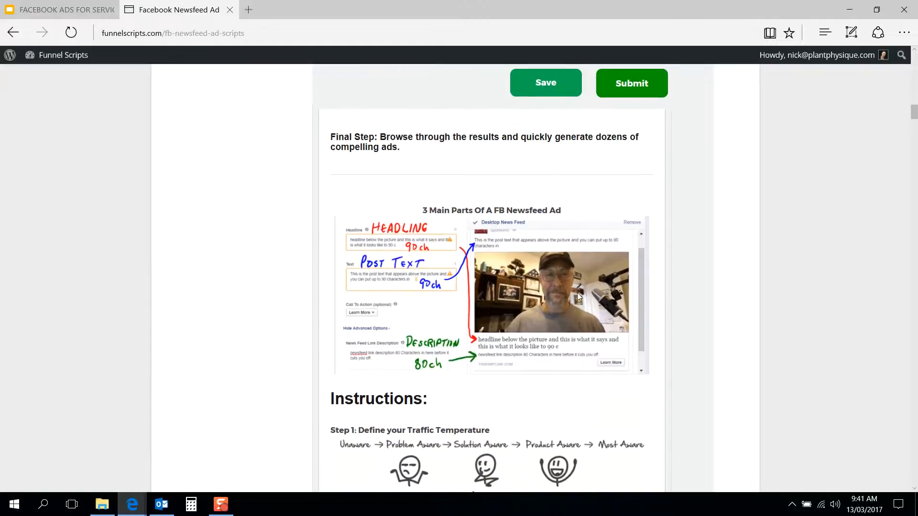
pyautogui.scroll(-1, 287, 310)
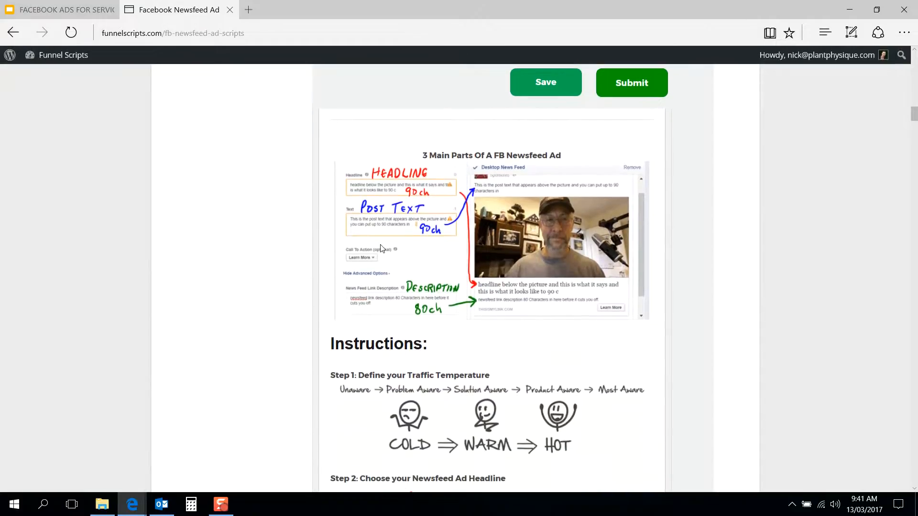
pyautogui.scroll(1, 337, 259)
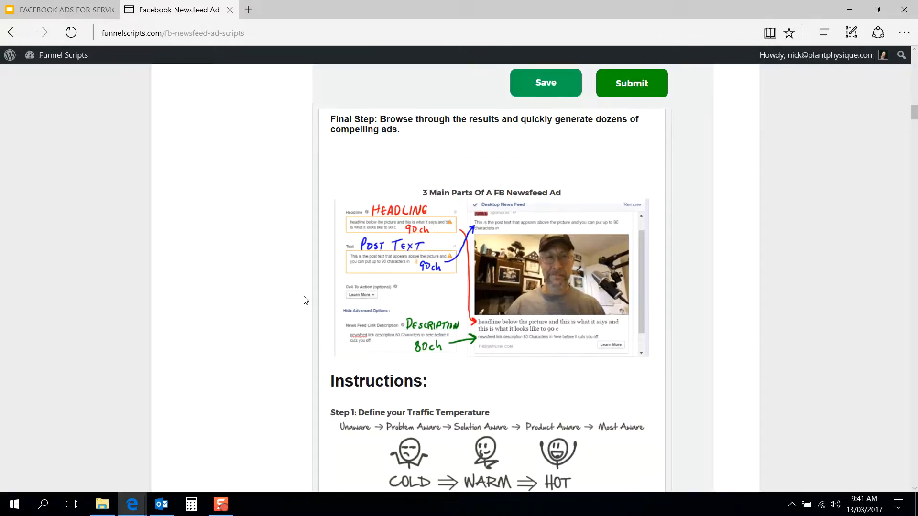
pyautogui.scroll(-3, 306, 299)
pyautogui.scroll(4, 306, 301)
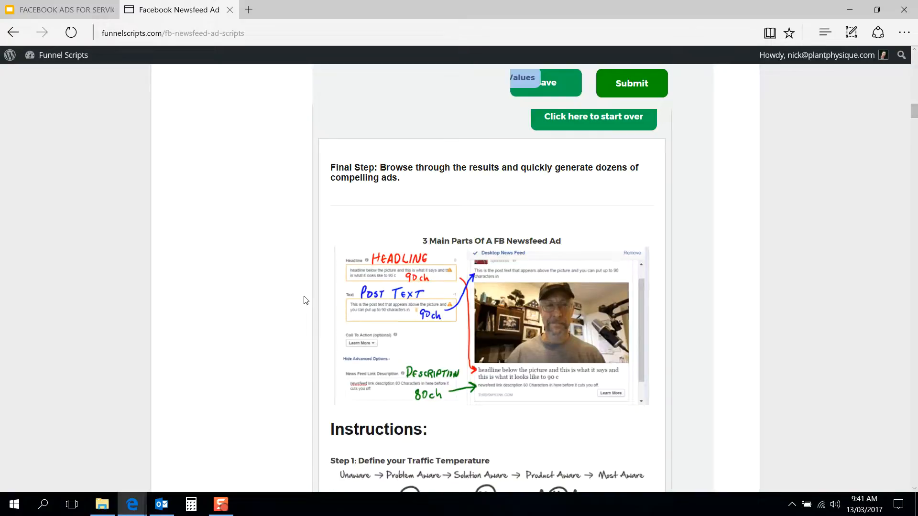
pyautogui.scroll(-2, 306, 300)
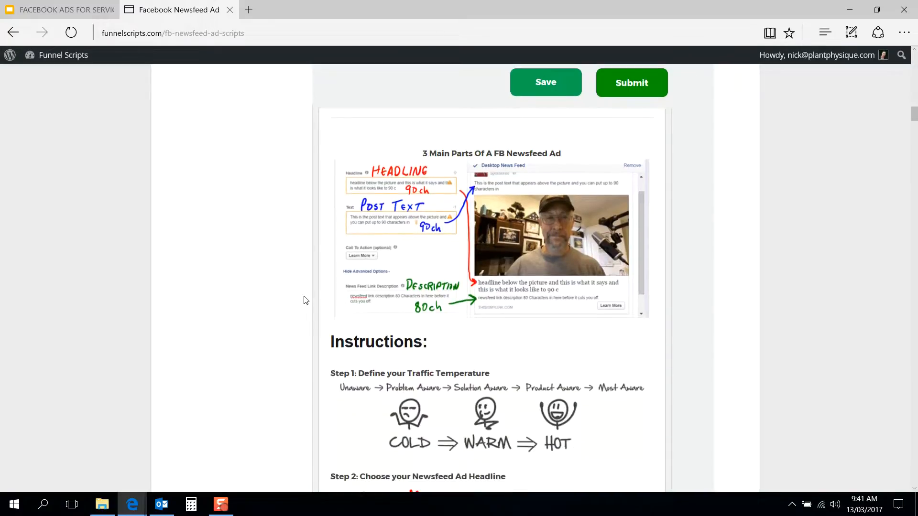
# Step: Read the instructions for defining traffic temperature and choosing the headline, post text and description
pyautogui.scroll(-4, 306, 300)
pyautogui.scroll(-1, 306, 300)
pyautogui.scroll(5, 306, 300)
pyautogui.scroll(-5, 306, 300)
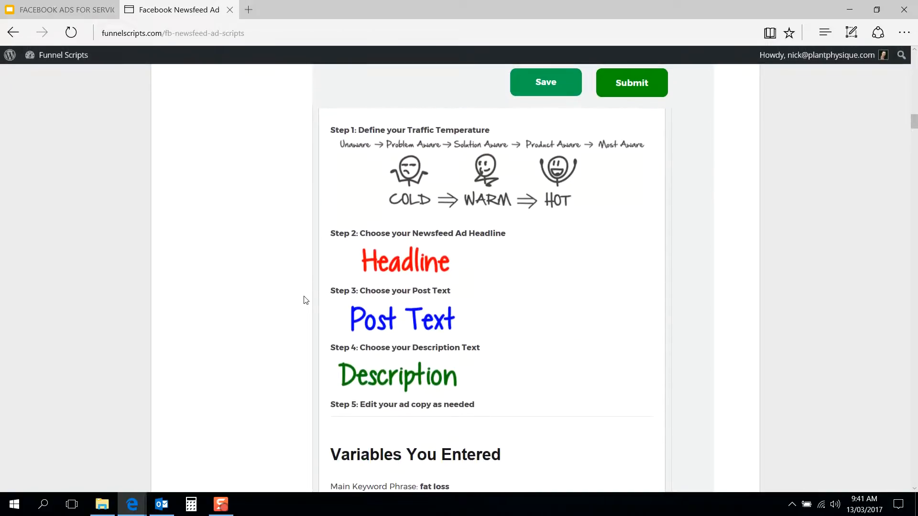
pyautogui.scroll(1, 306, 300)
pyautogui.scroll(4, 306, 300)
pyautogui.scroll(-4, 306, 300)
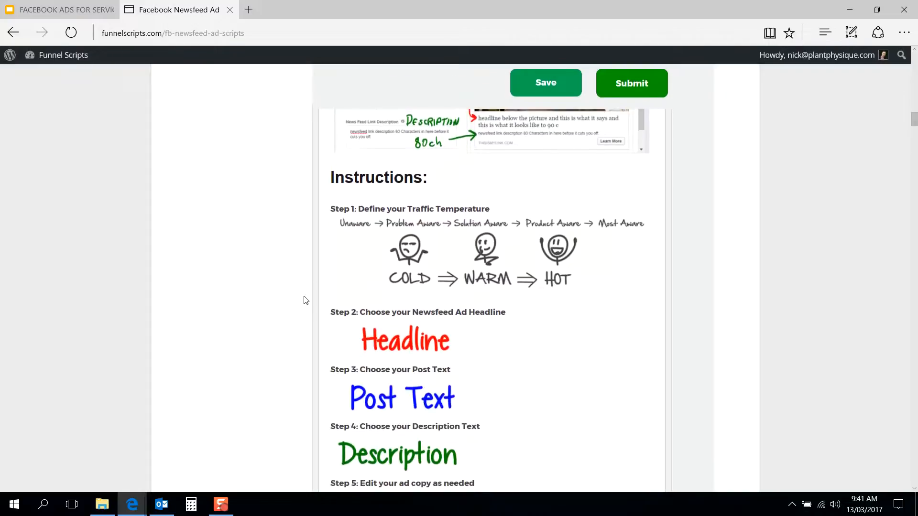
pyautogui.scroll(-1, 306, 300)
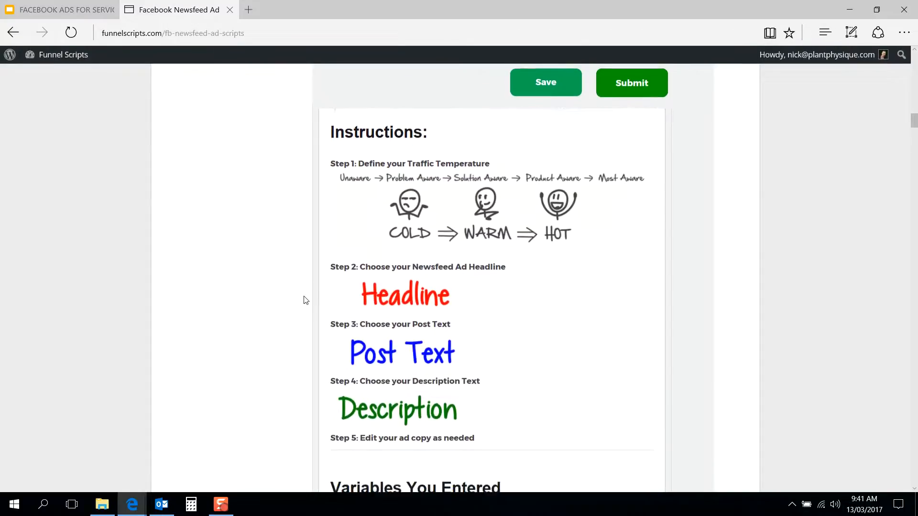
# Step: Check the entered variables and read through the generated HOT traffic headline options
pyautogui.scroll(-8, 306, 300)
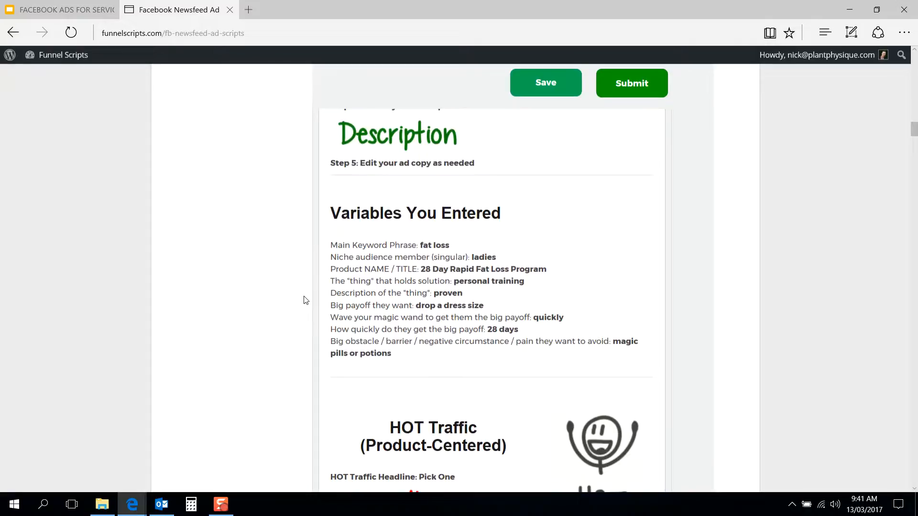
pyautogui.scroll(-5, 306, 300)
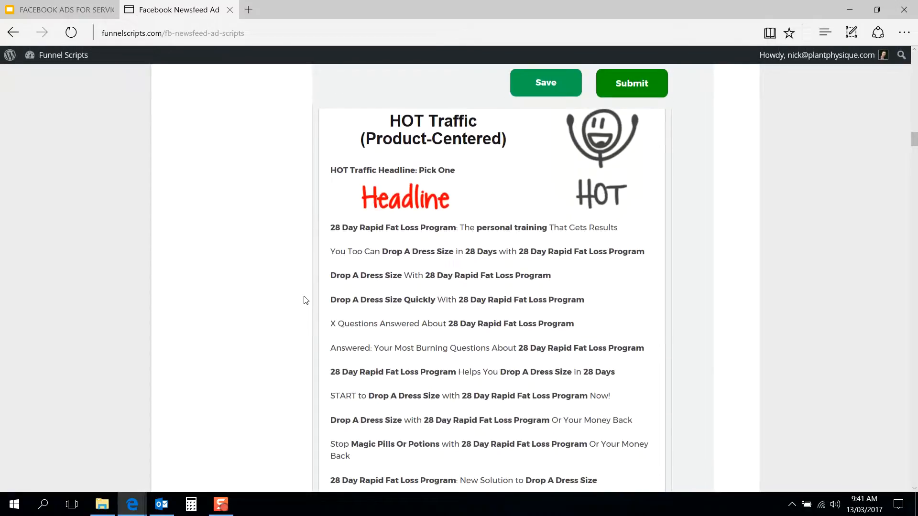
pyautogui.scroll(-1, 306, 301)
pyautogui.scroll(1, 306, 300)
pyautogui.scroll(-1, 306, 300)
pyautogui.scroll(2, 306, 301)
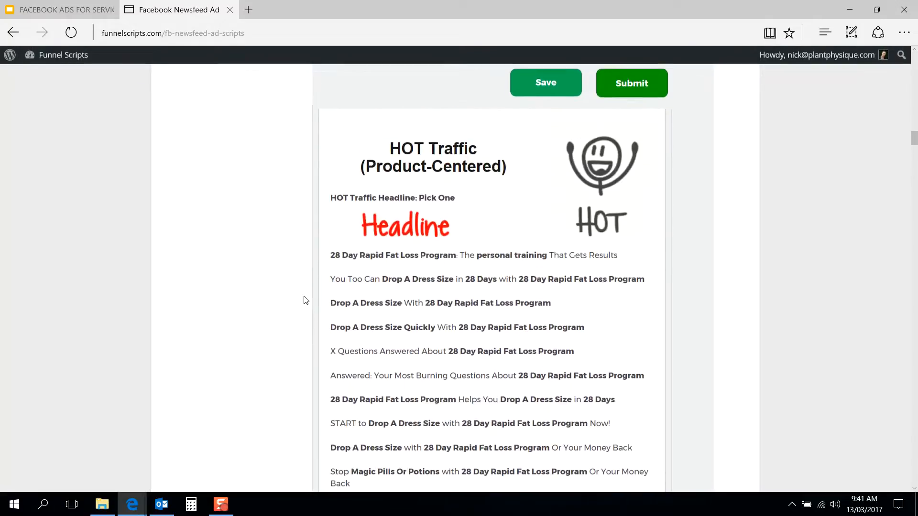
pyautogui.scroll(-1, 306, 300)
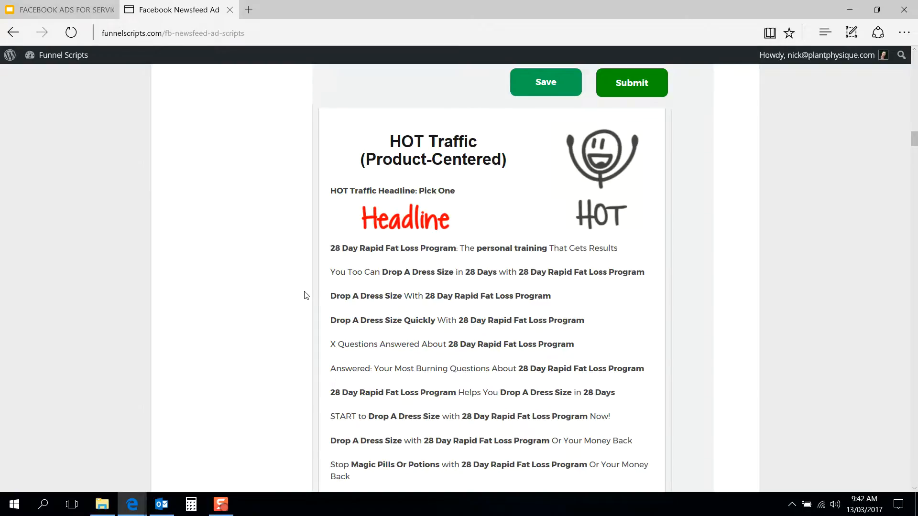
pyautogui.scroll(-1, 306, 295)
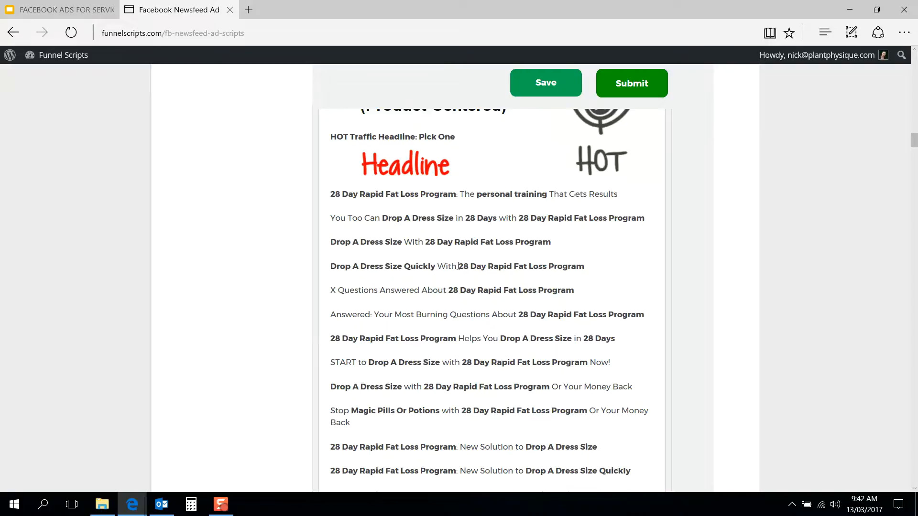
pyautogui.scroll(-4, 313, 336)
pyautogui.scroll(-3, 313, 336)
pyautogui.scroll(-1, 374, 204)
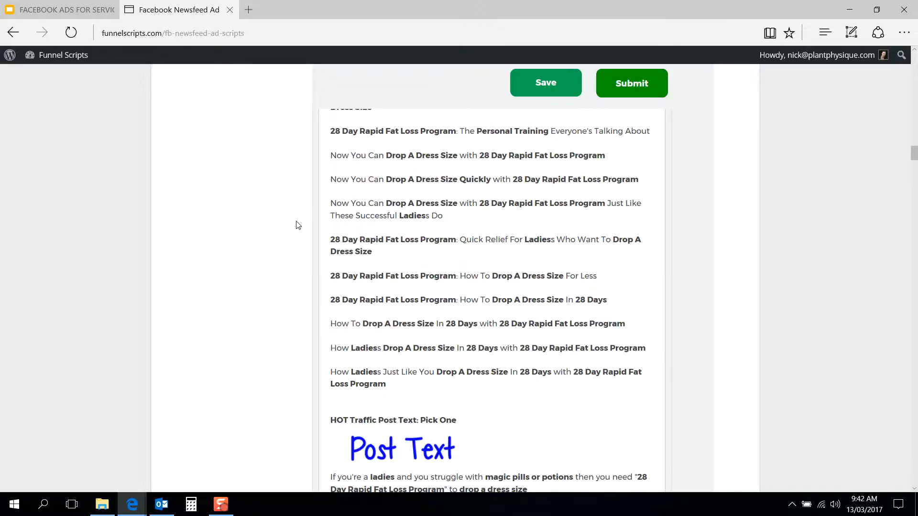
pyautogui.scroll(-3, 297, 225)
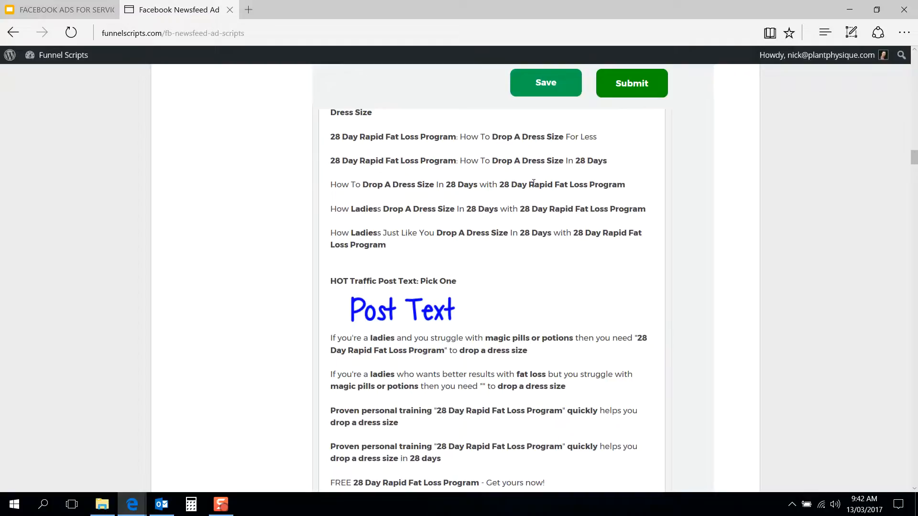
pyautogui.moveTo(526, 185); pyautogui.dragTo(505, 188)
pyautogui.click(480, 190)
# Step: Read through the generated HOT traffic post text options for the 28 Day Rapid Fat Loss Program
pyautogui.scroll(-3, 311, 238)
pyautogui.scroll(-2, 311, 238)
pyautogui.scroll(1, 310, 238)
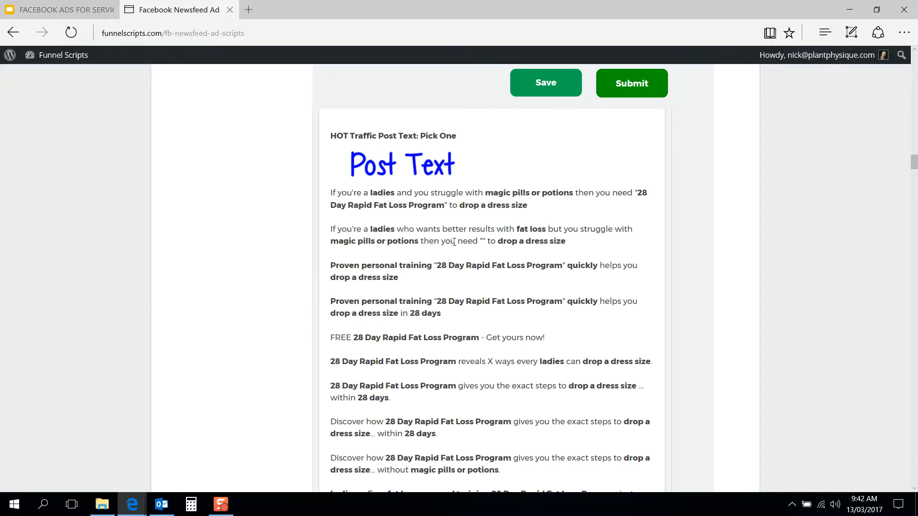
pyautogui.moveTo(418, 245); pyautogui.dragTo(331, 245)
pyautogui.click(344, 247)
pyautogui.scroll(-5, 308, 257)
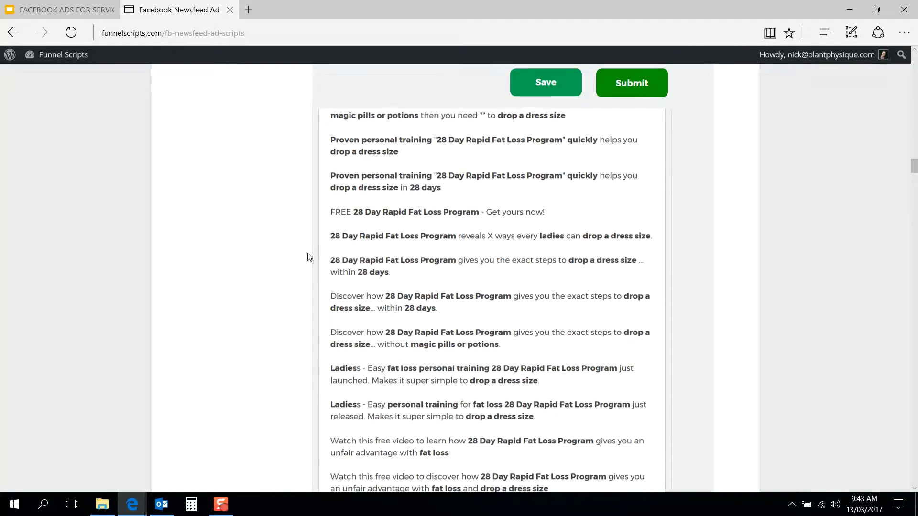
pyautogui.scroll(-1, 309, 257)
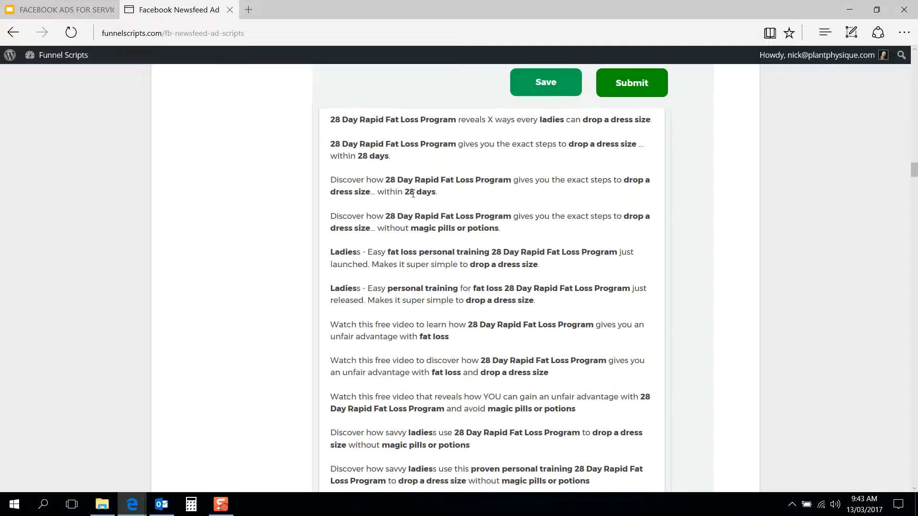
pyautogui.scroll(-3, 313, 224)
pyautogui.scroll(-2, 313, 224)
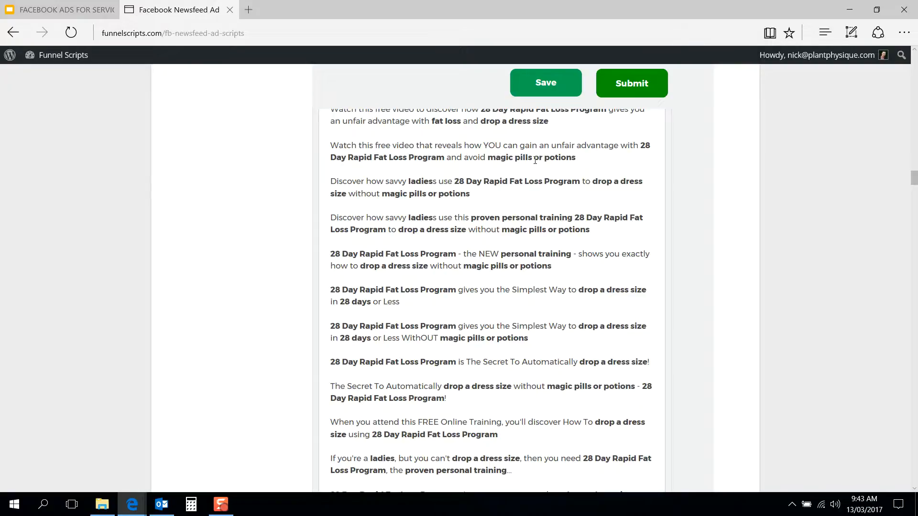
pyautogui.scroll(-3, 436, 205)
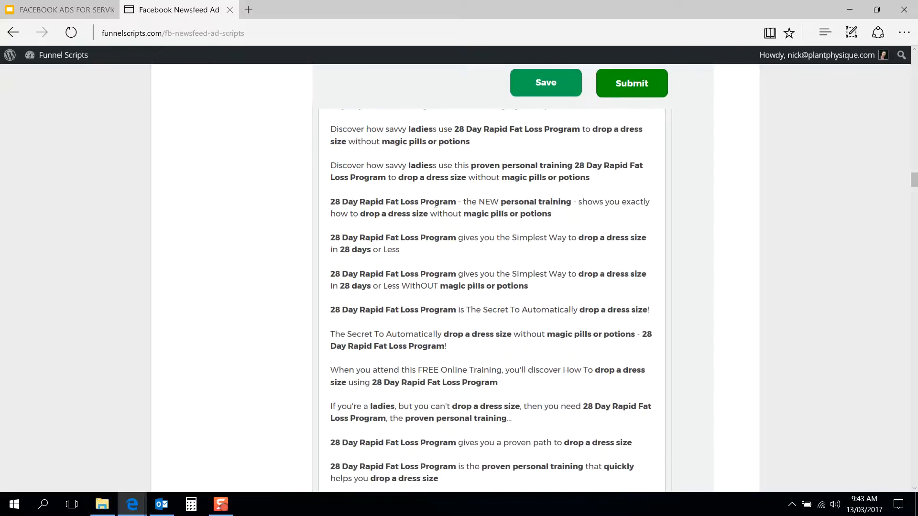
pyautogui.scroll(-1, 436, 204)
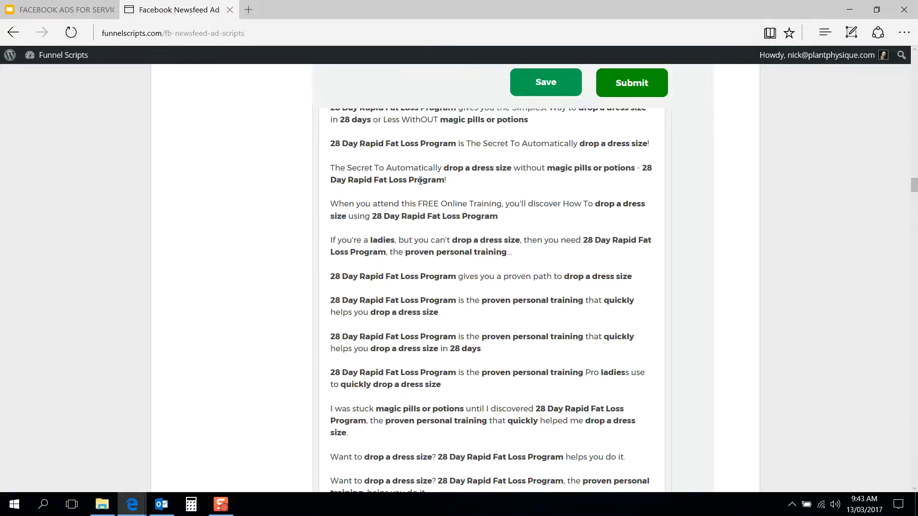
pyautogui.scroll(-8, 311, 220)
# Step: Review the generated HOT traffic description options
pyautogui.scroll(-1, 311, 219)
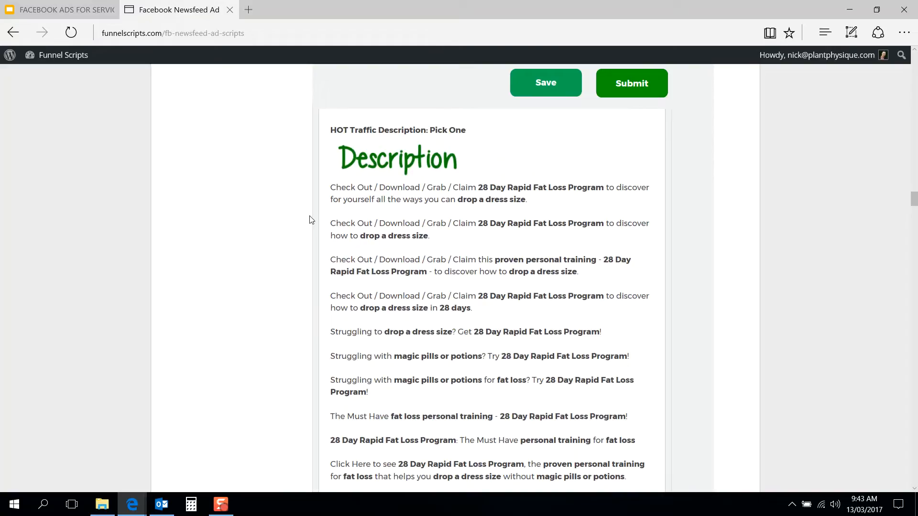
pyautogui.scroll(-2, 311, 220)
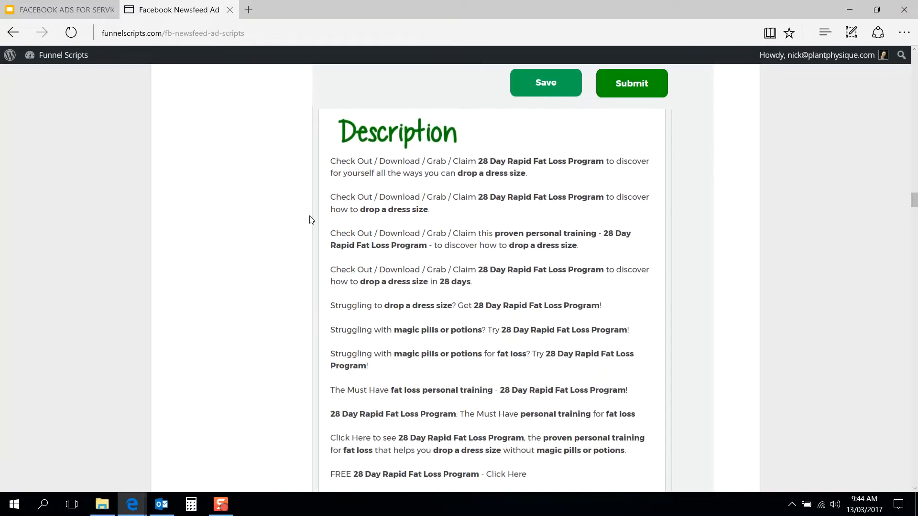
pyautogui.scroll(-2, 311, 220)
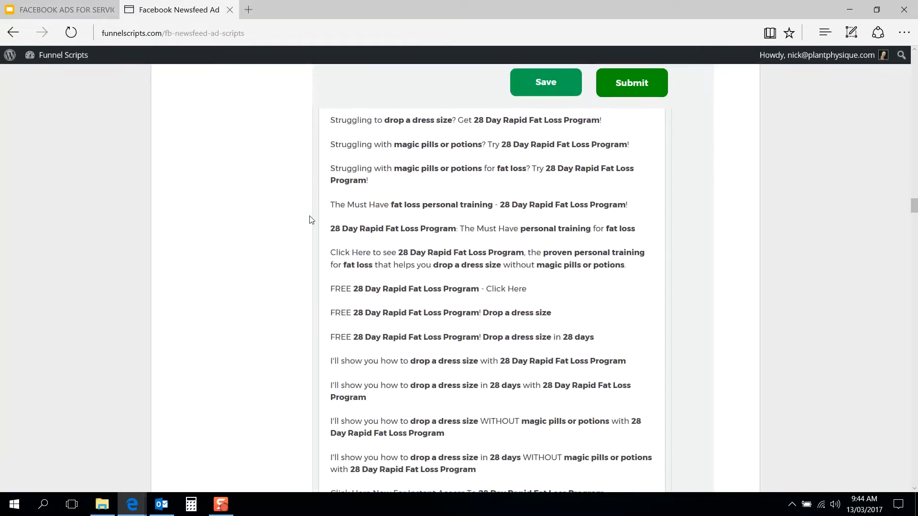
pyautogui.scroll(1, 312, 220)
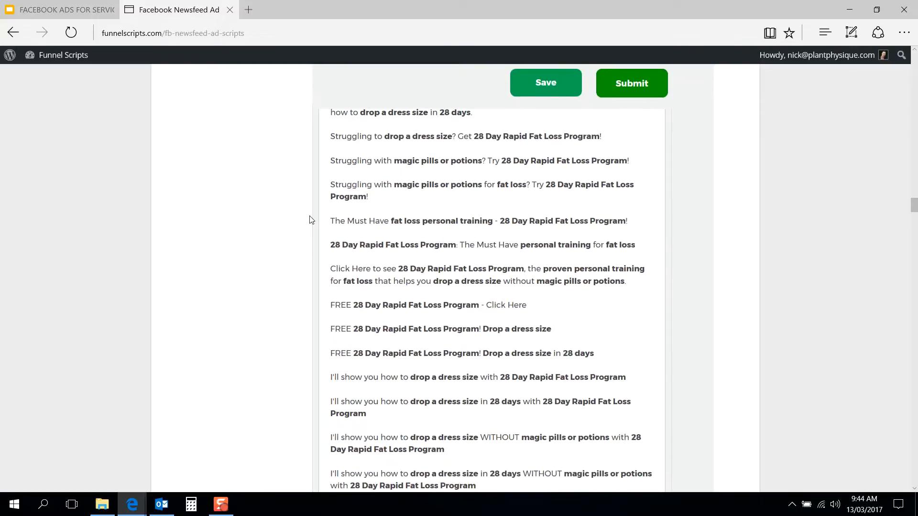
pyautogui.scroll(4, 312, 219)
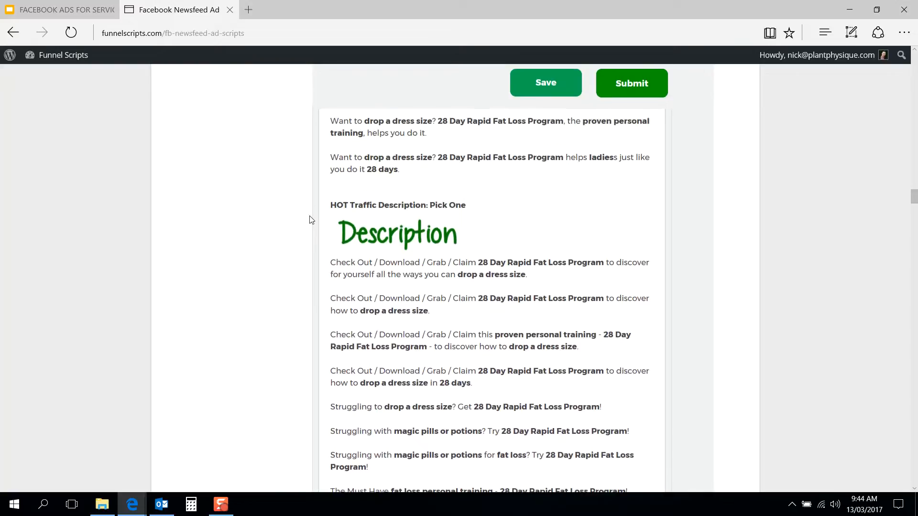
# Step: Return to the diagram of the three main parts of a Facebook newsfeed ad
pyautogui.scroll(6, 311, 219)
pyautogui.scroll(20, 311, 220)
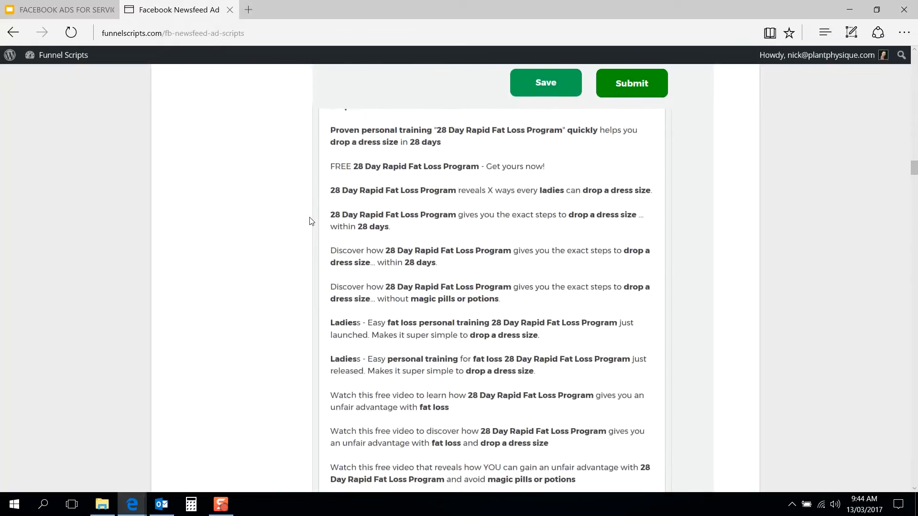
pyautogui.scroll(10, 311, 222)
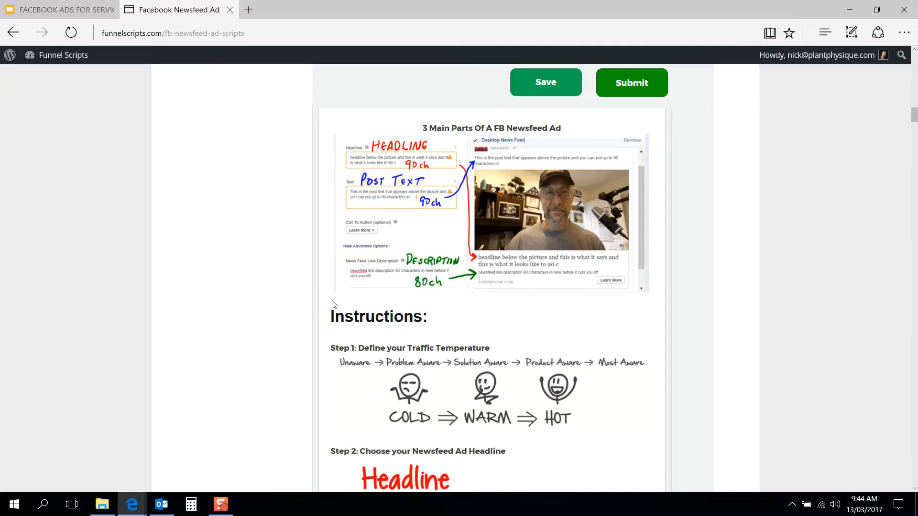
# Step: Find the WARM traffic section and read through its result-centered headline options
pyautogui.scroll(-20, 314, 312)
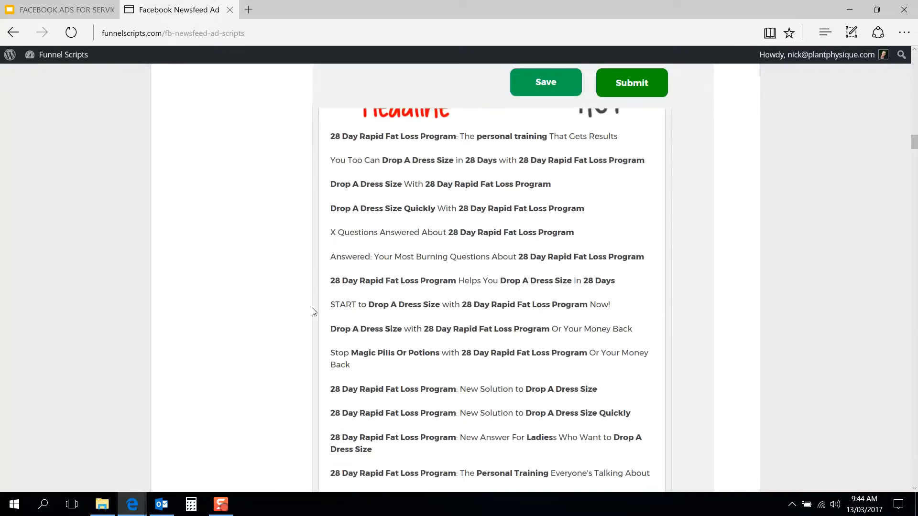
pyautogui.scroll(-20, 313, 311)
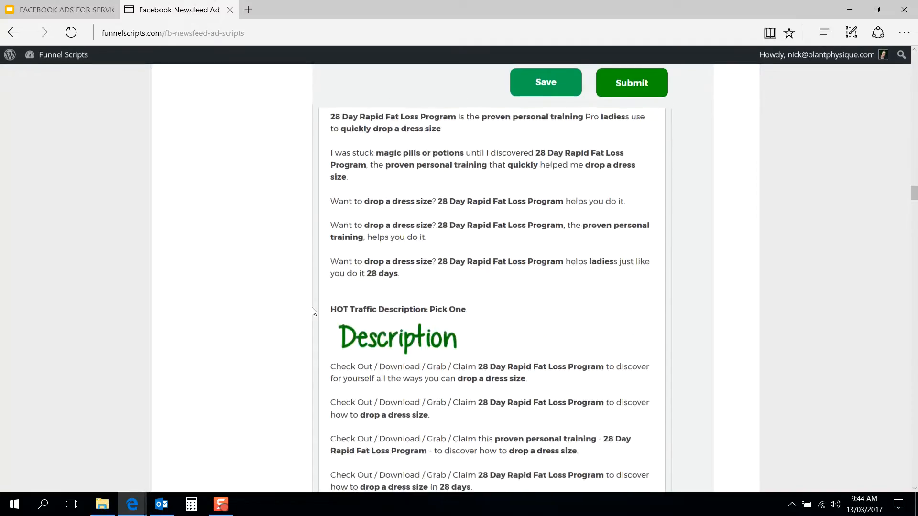
pyautogui.scroll(-20, 313, 311)
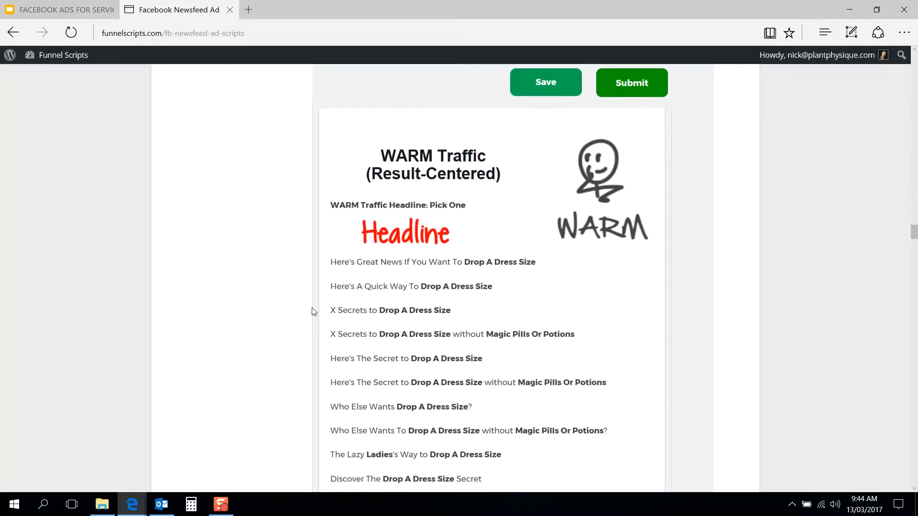
pyautogui.scroll(-1, 313, 312)
pyautogui.scroll(2, 313, 312)
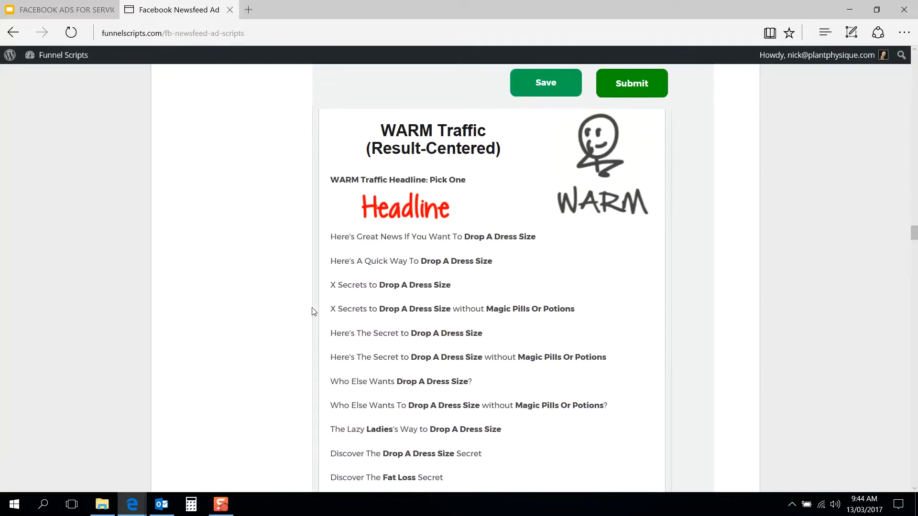
pyautogui.scroll(-1, 313, 312)
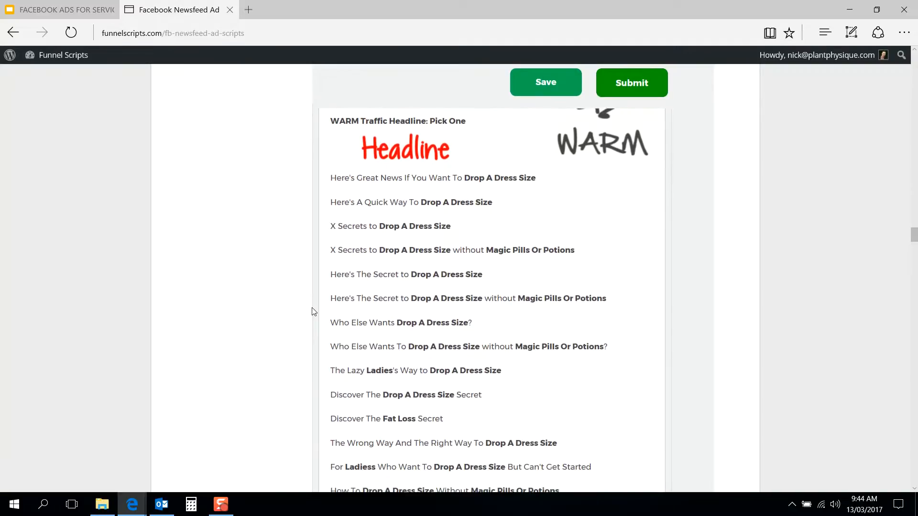
pyautogui.scroll(-1, 313, 311)
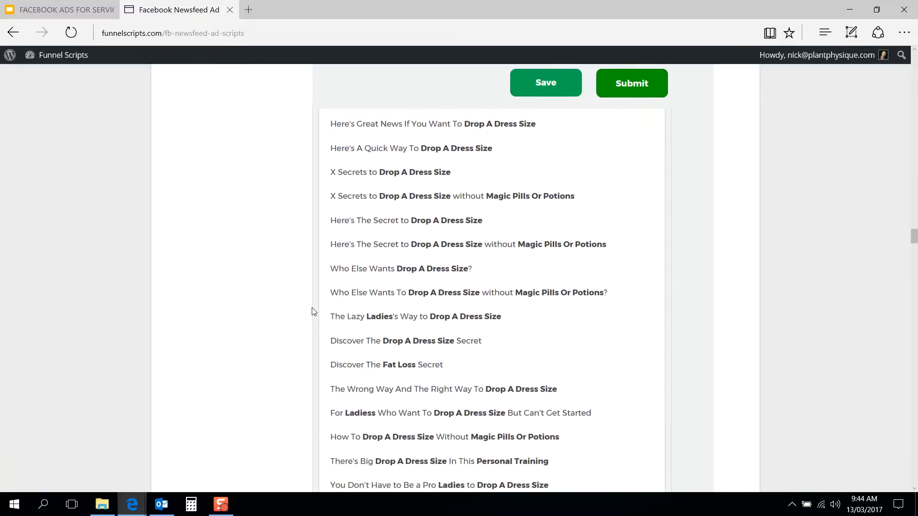
pyautogui.scroll(-3, 313, 312)
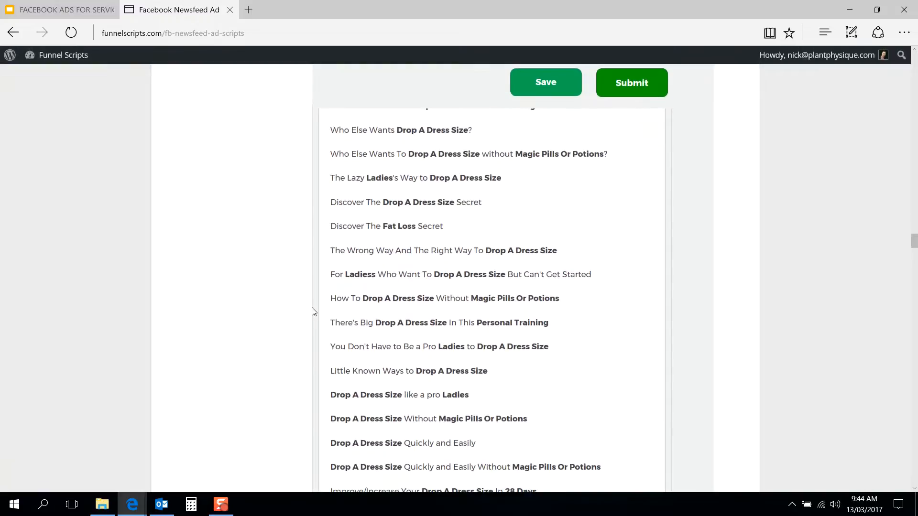
pyautogui.scroll(-3, 314, 312)
pyautogui.scroll(4, 313, 311)
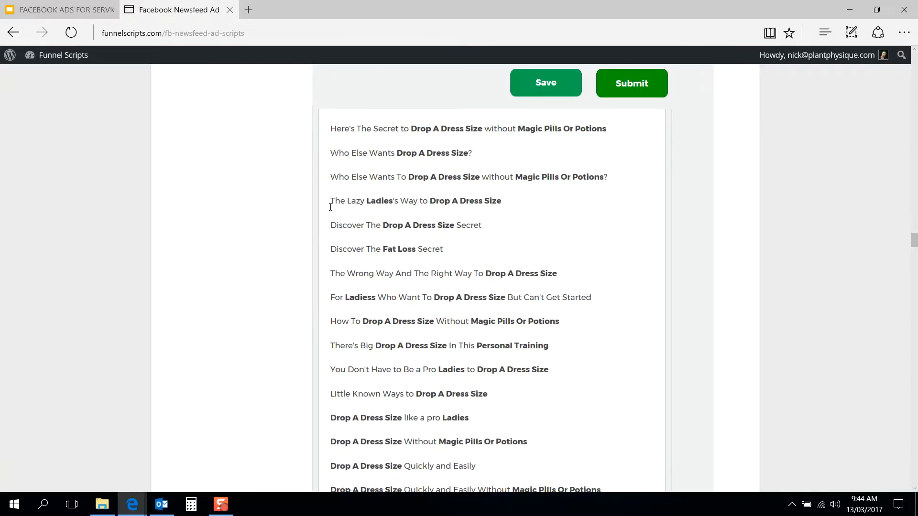
pyautogui.scroll(-10, 309, 238)
pyautogui.scroll(-7, 308, 238)
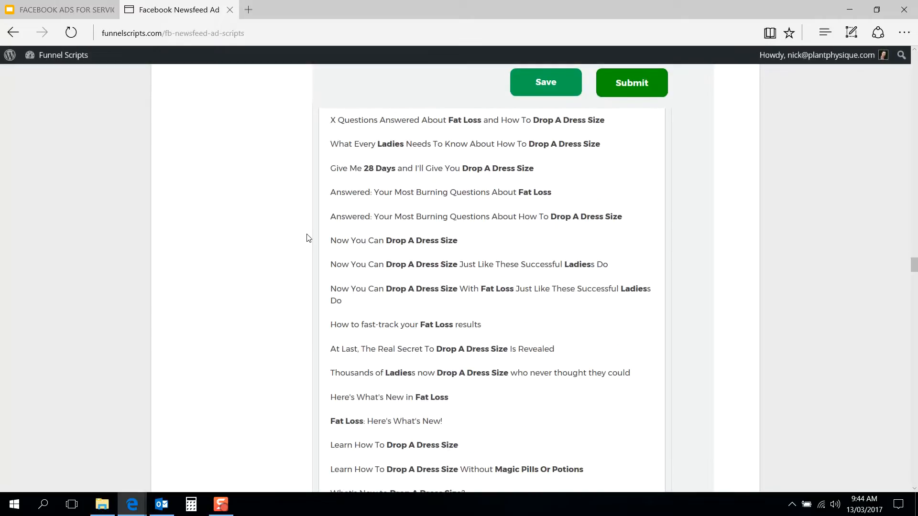
# Step: Read the WARM traffic post text options, highlighting the one about exact steps in 28 days without magic pills or potions
pyautogui.scroll(-15, 309, 237)
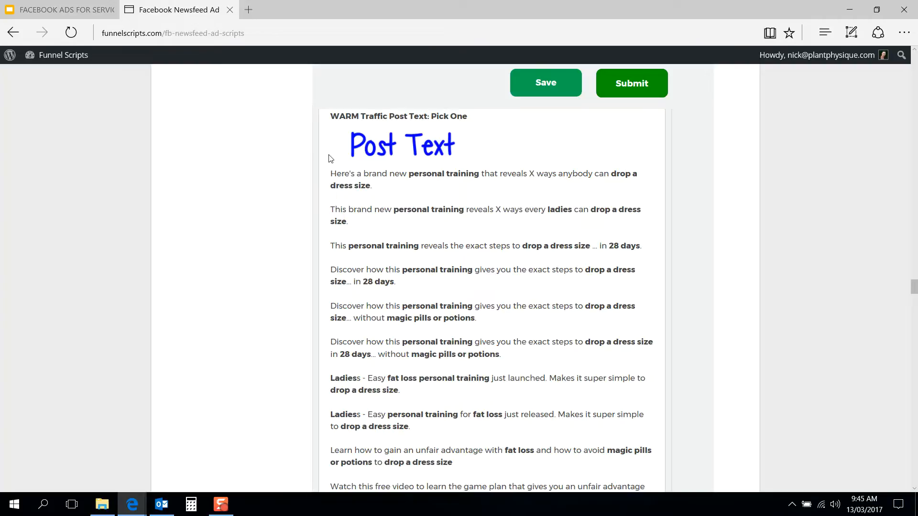
pyautogui.scroll(-3, 316, 249)
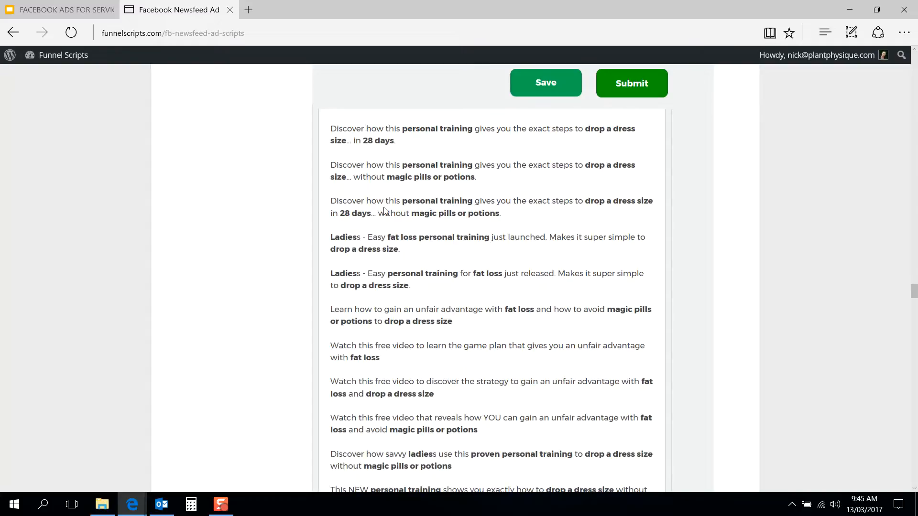
pyautogui.moveTo(502, 213); pyautogui.dragTo(332, 200)
pyautogui.click(312, 229)
pyautogui.scroll(-15, 311, 231)
pyautogui.scroll(-4, 312, 231)
pyautogui.scroll(1, 312, 231)
pyautogui.scroll(-6, 312, 231)
pyautogui.scroll(7, 312, 231)
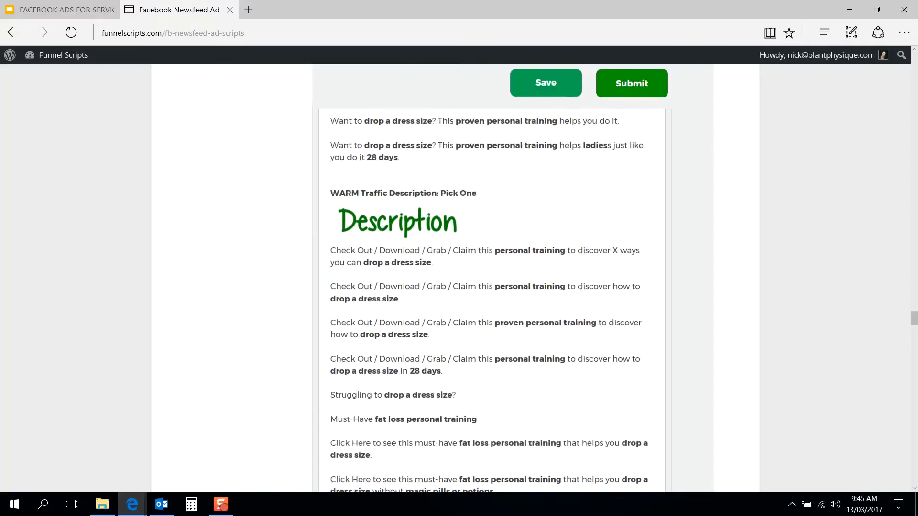
# Step: Point out the WARM traffic description and post text sections by highlighting part of each heading
pyautogui.moveTo(331, 192); pyautogui.dragTo(438, 194)
pyautogui.click(454, 185)
pyautogui.scroll(12, 455, 186)
pyautogui.scroll(10, 454, 188)
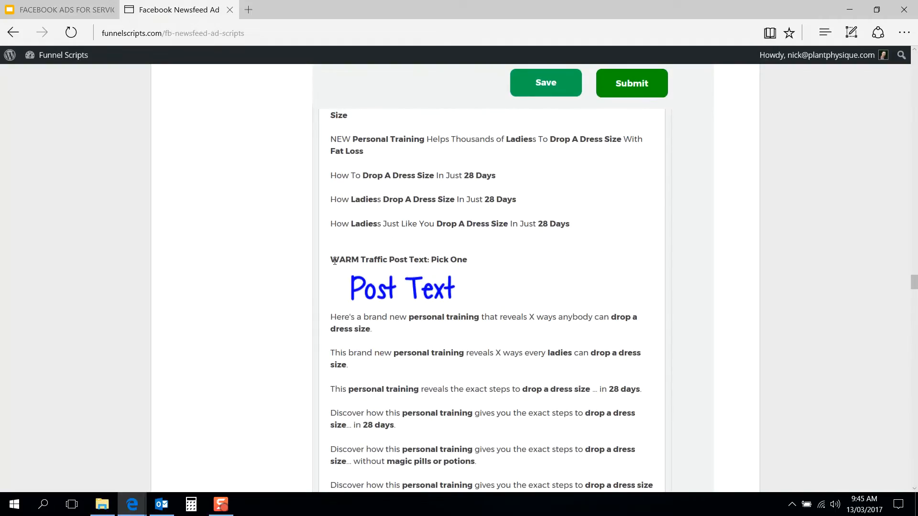
pyautogui.moveTo(331, 259); pyautogui.dragTo(385, 259)
pyautogui.click(432, 260)
# Step: Go back through the WARM and HOT copy to review the entered variables and the traffic temperature instructions
pyautogui.scroll(1, 286, 294)
pyautogui.scroll(20, 287, 294)
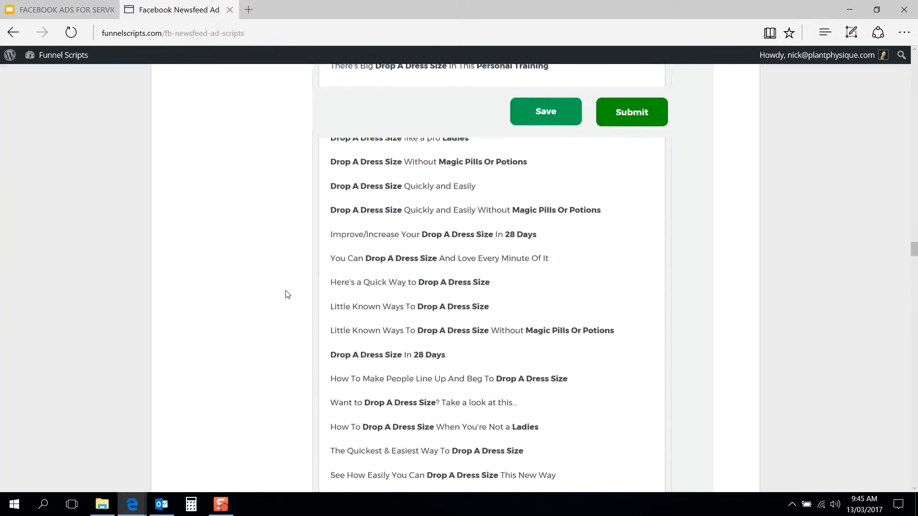
pyautogui.scroll(-5, 286, 299)
pyautogui.scroll(3, 316, 258)
pyautogui.scroll(1, 364, 253)
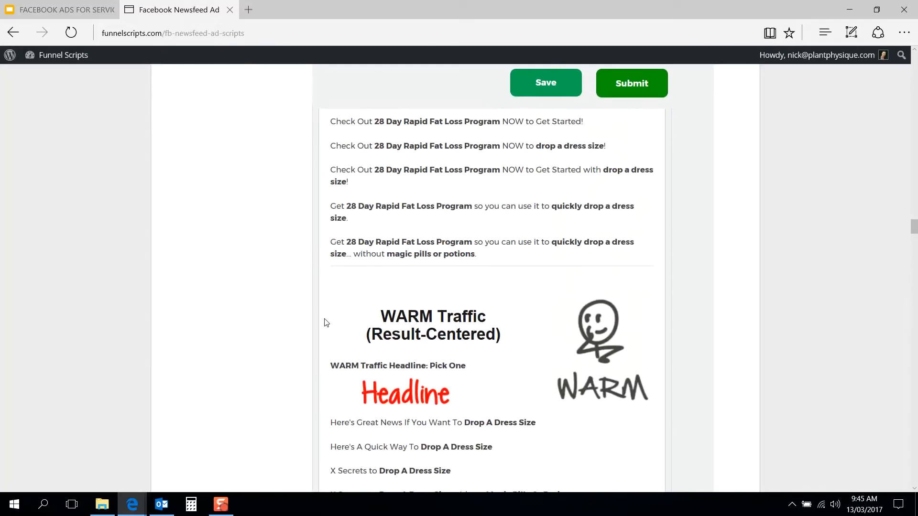
pyautogui.scroll(9, 325, 321)
pyautogui.scroll(20, 325, 321)
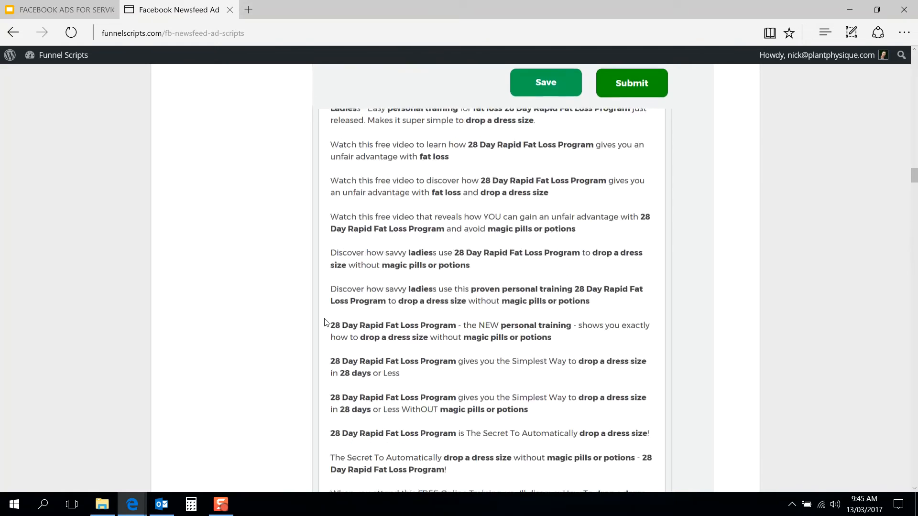
pyautogui.scroll(20, 325, 323)
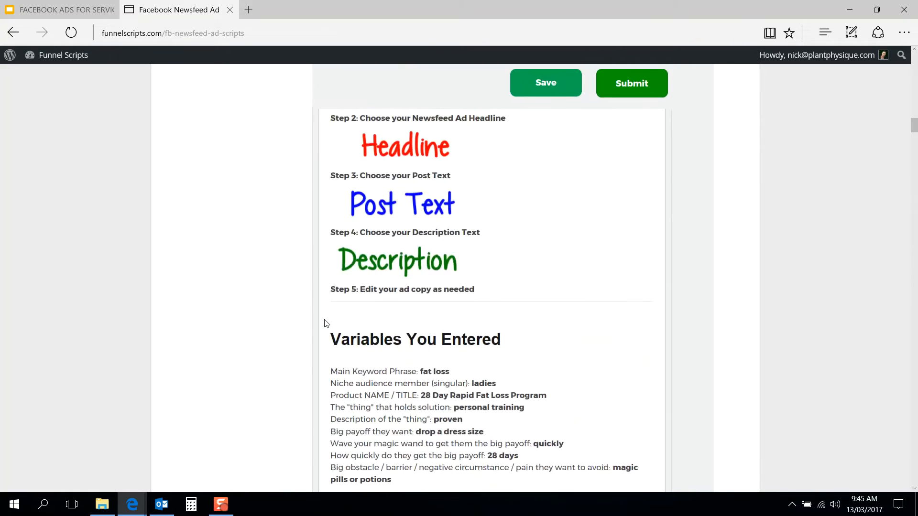
pyautogui.scroll(-11, 325, 323)
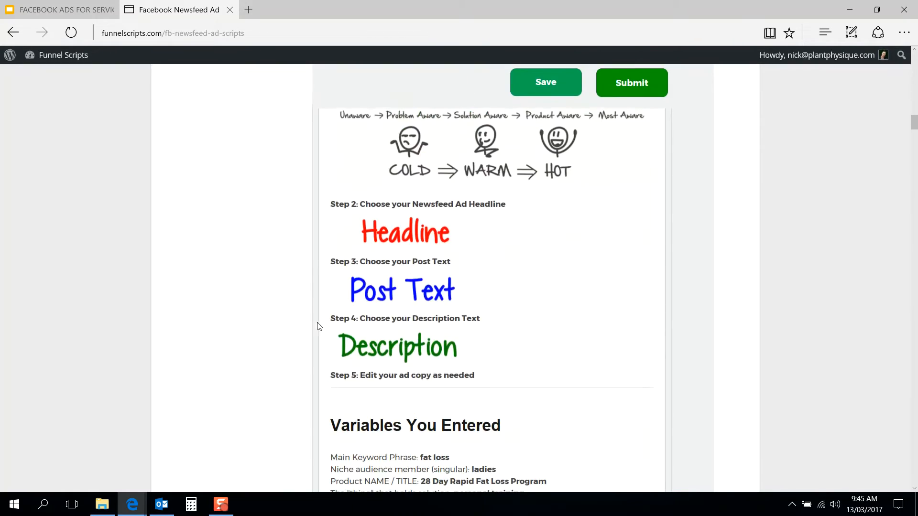
pyautogui.scroll(1, 295, 335)
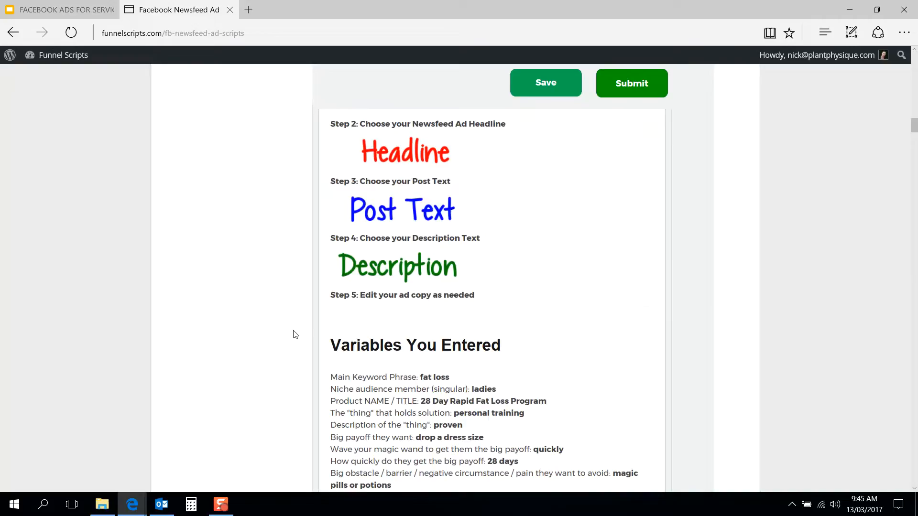
pyautogui.scroll(3, 295, 335)
pyautogui.scroll(1, 304, 336)
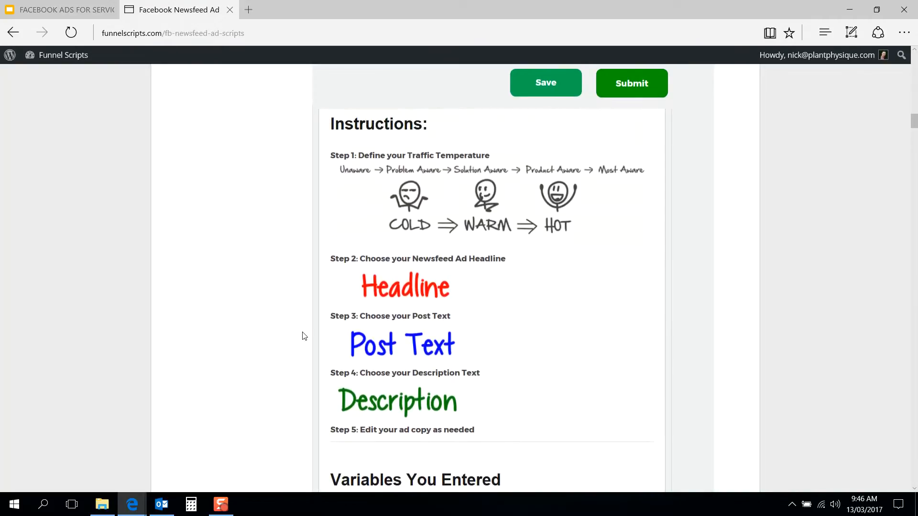
pyautogui.scroll(-1, 303, 334)
pyautogui.scroll(4, 313, 290)
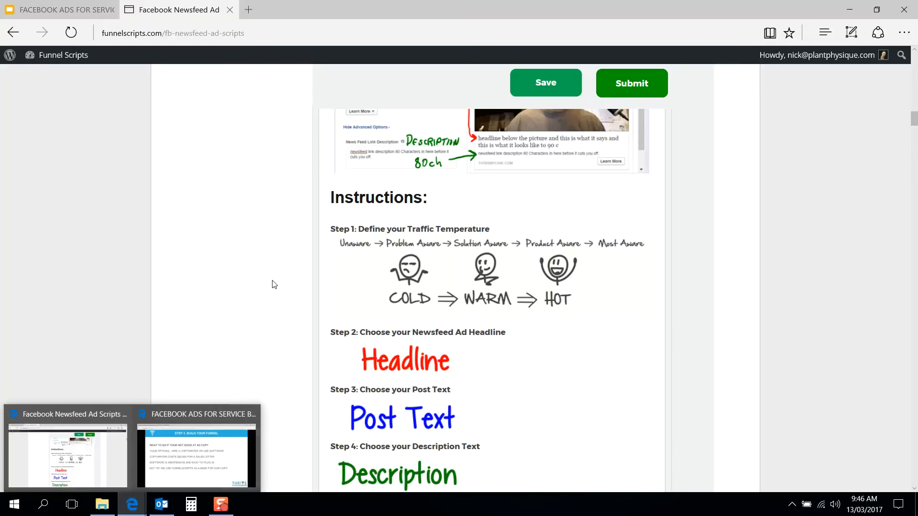
# Step: Switch to the Facebook Ads for Service Businesses presentation, show it full screen and advance to the "Craft Your Facebook Ad" slide
pyautogui.scroll(10, 268, 287)
pyautogui.scroll(15, 271, 292)
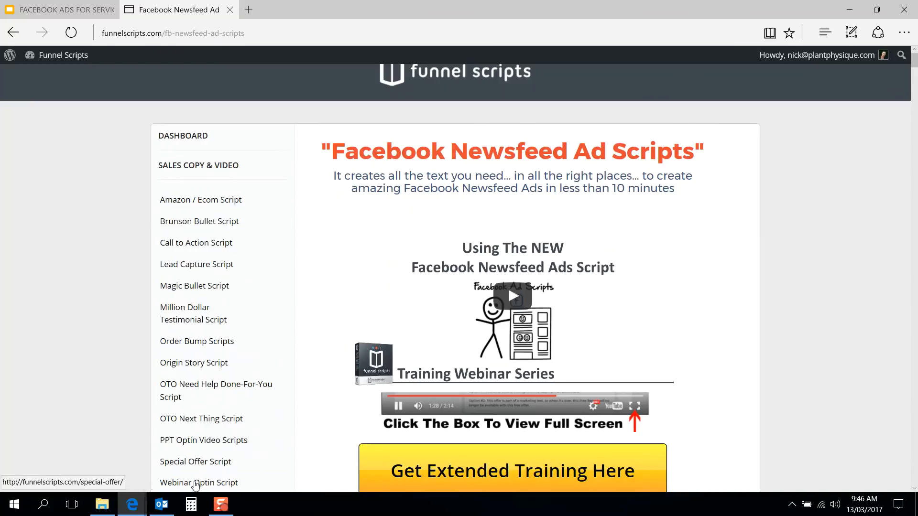
pyautogui.moveTo(133, 507)
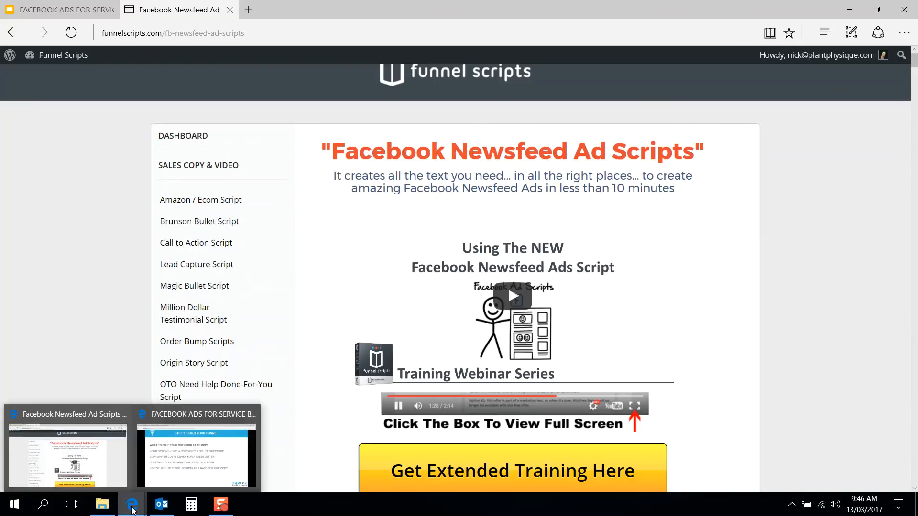
pyautogui.click(173, 485)
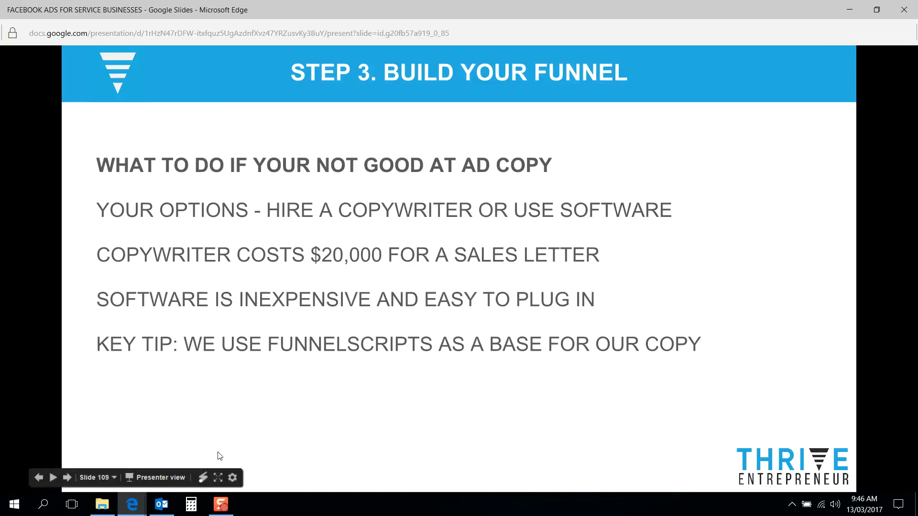
pyautogui.click(218, 478)
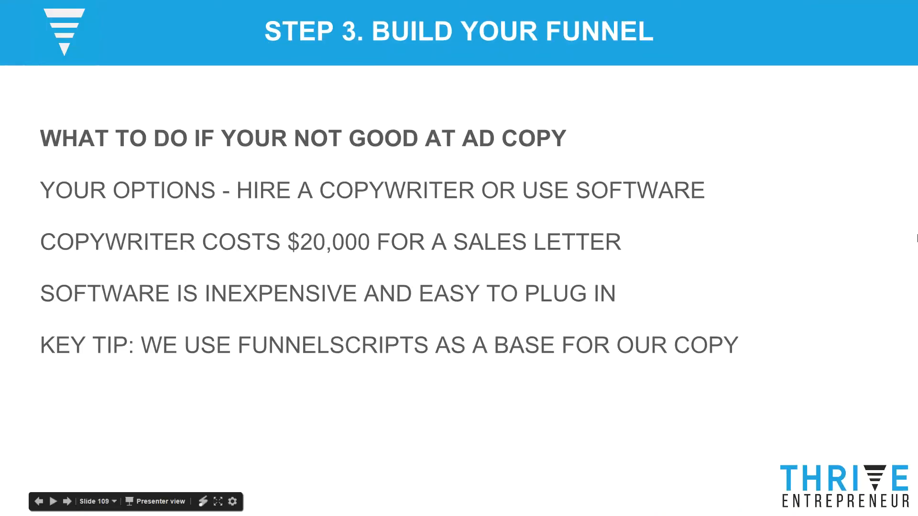
pyautogui.press('Right')
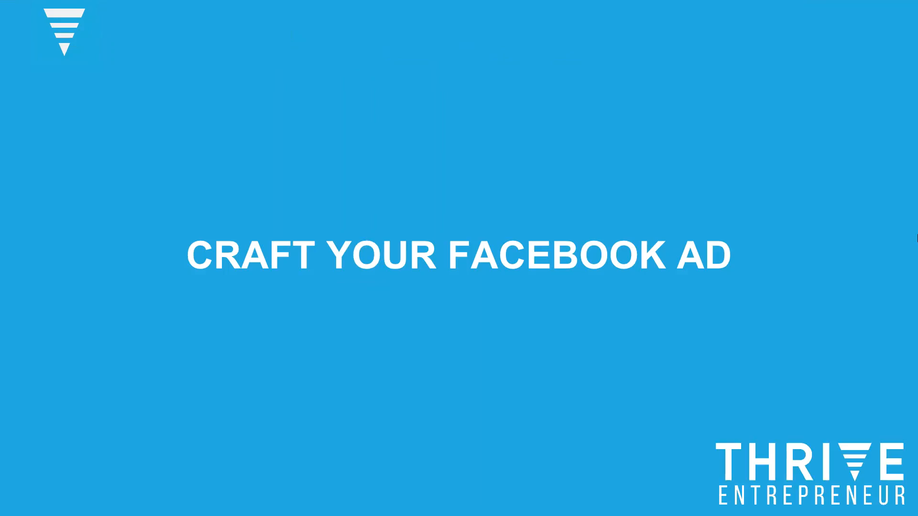